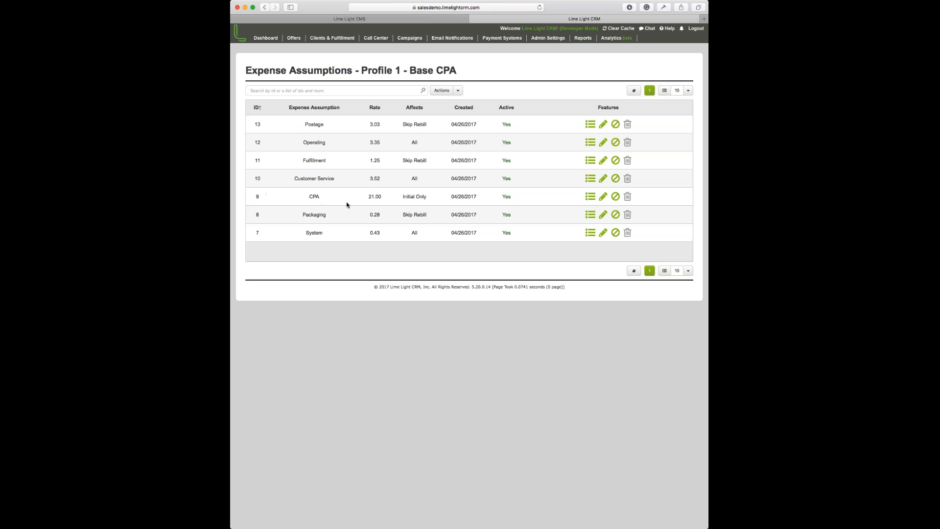
- Examine the edit options of the Postage expense assumption in Profile 1 - Base CPA, including depths and percentage or flat application, without saving
click(266, 7)
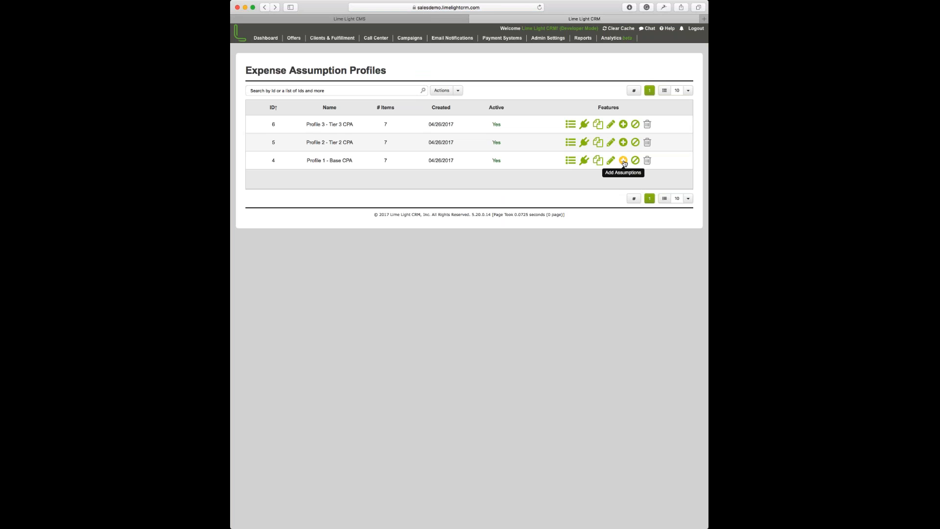
click(624, 163)
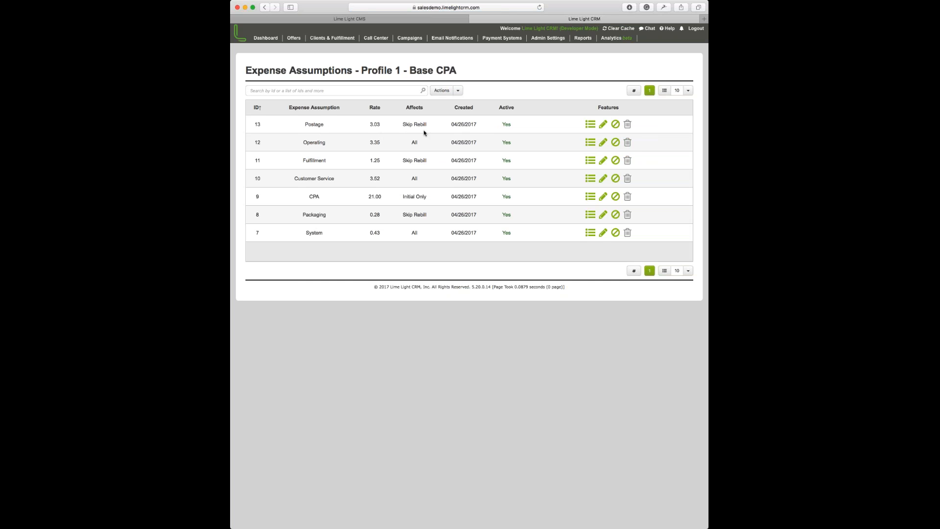
click(607, 126)
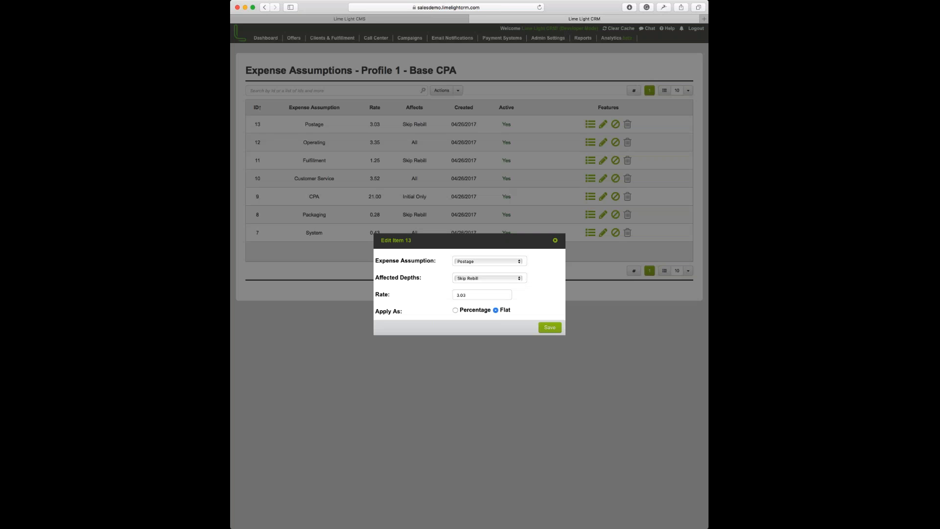
click(494, 263)
click(494, 279)
click(456, 312)
click(495, 310)
click(555, 240)
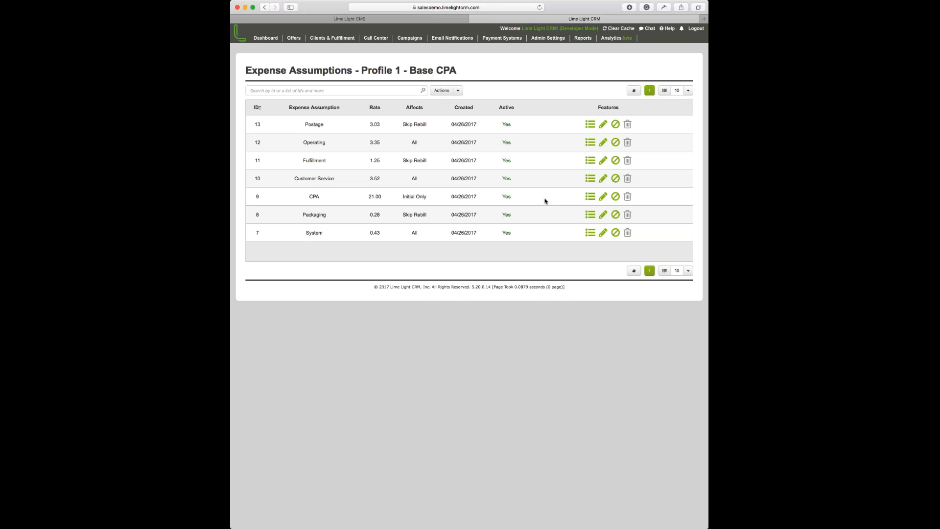
- Create a new expense assumption profile named Profile 4
click(266, 8)
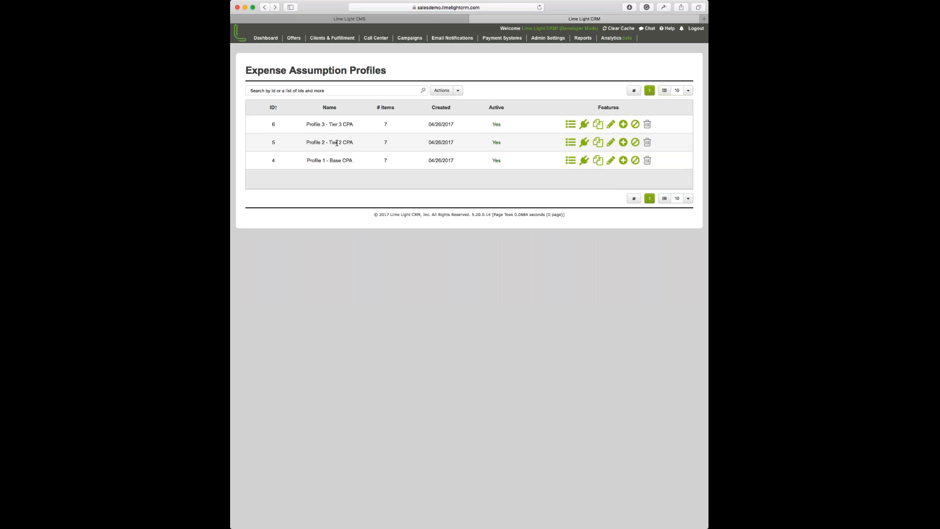
click(458, 91)
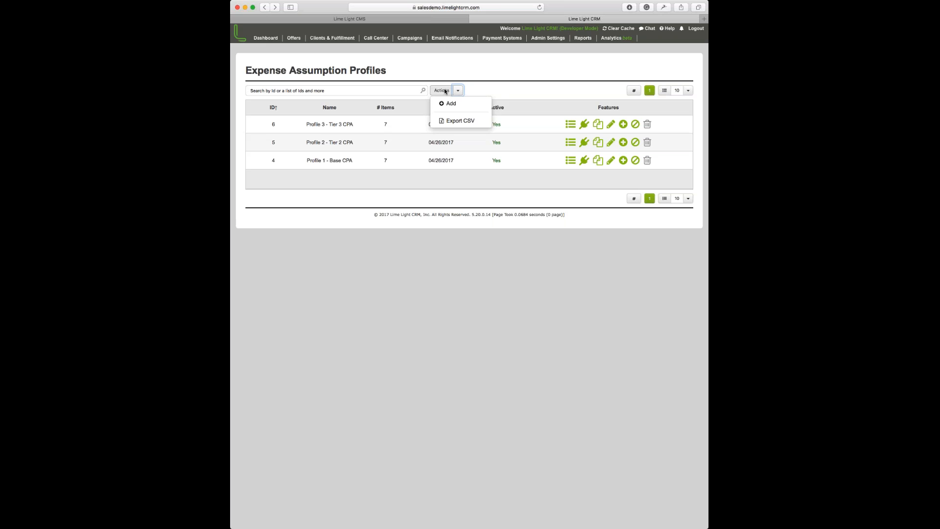
click(449, 104)
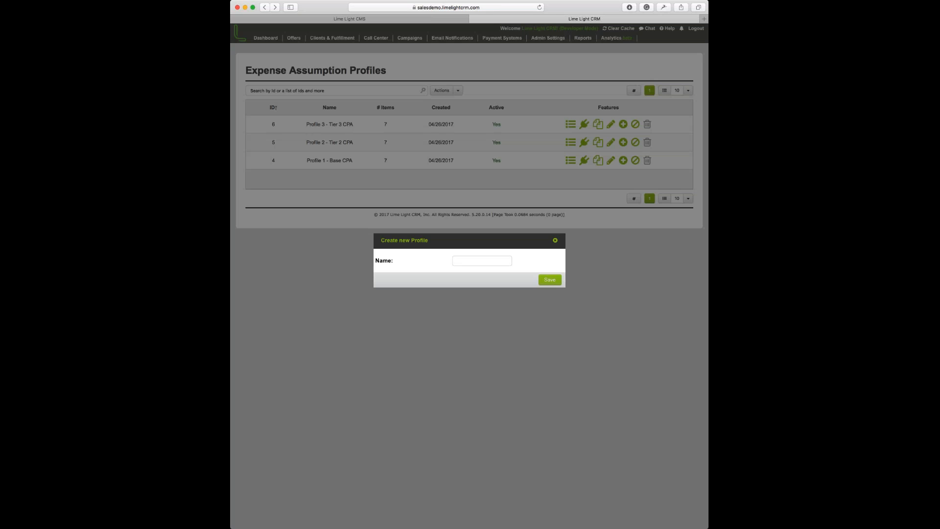
click(483, 261)
click(549, 280)
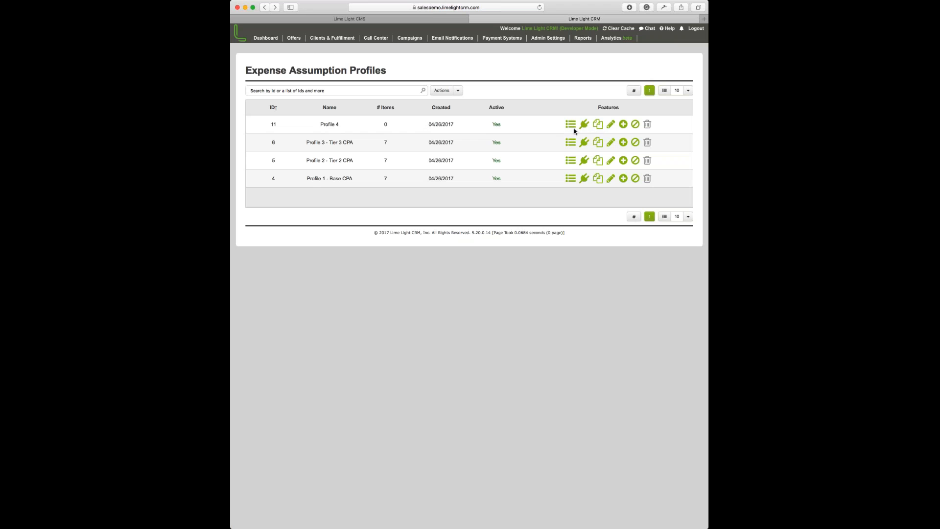
- Add a System expense assumption to Profile 4 affecting all depths, with a flat rate of 0.43
click(623, 125)
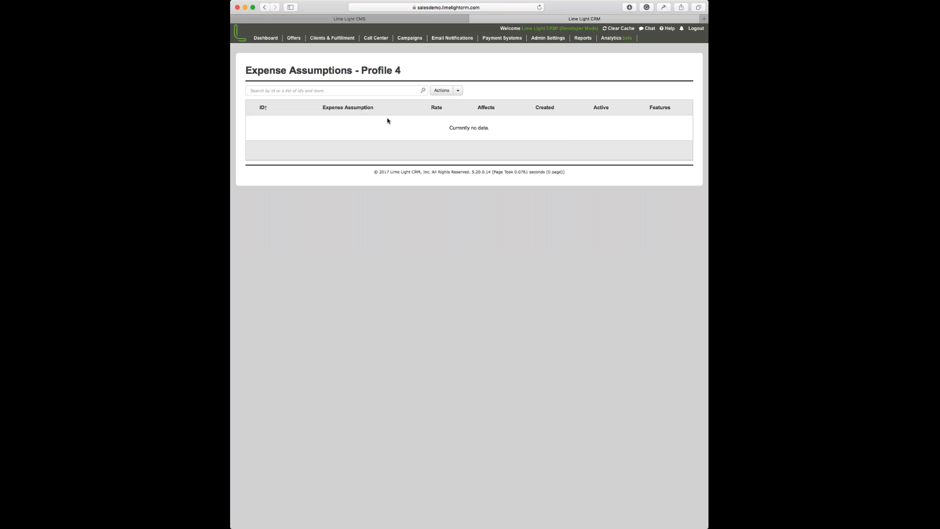
click(459, 91)
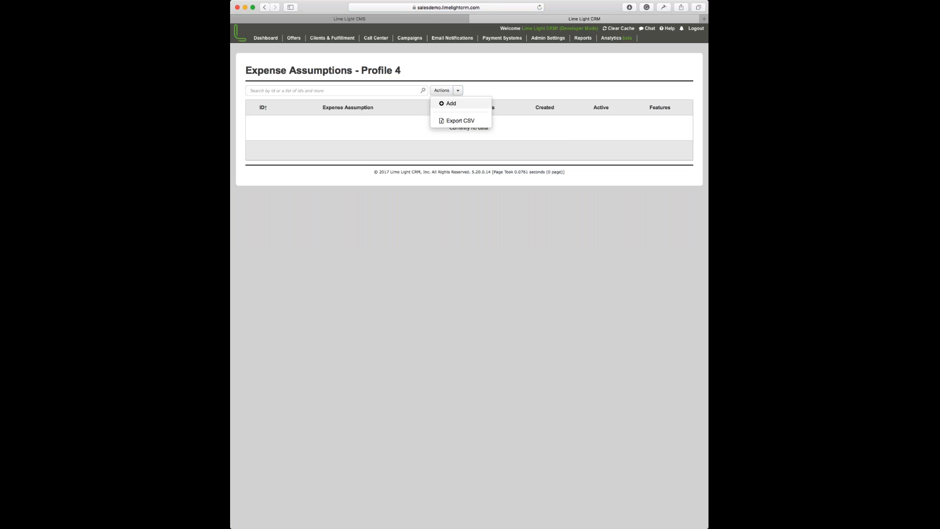
click(451, 104)
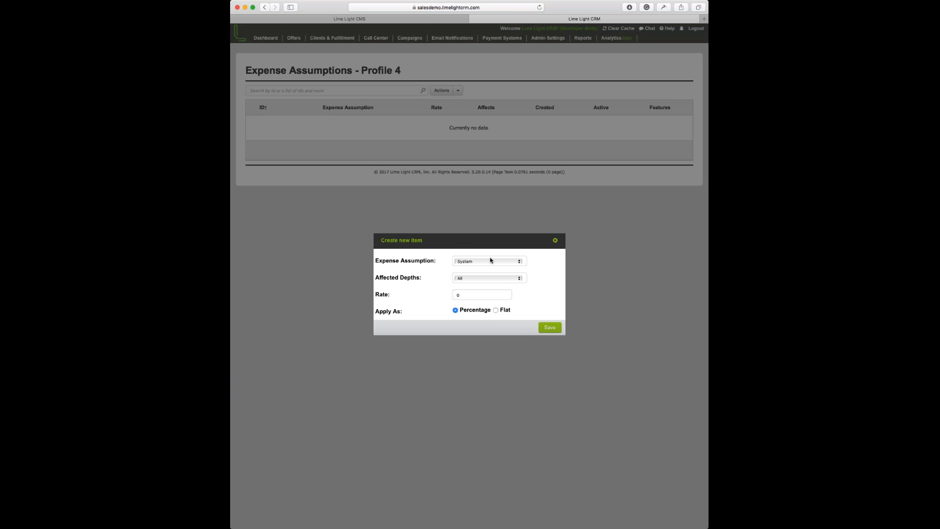
click(479, 296)
text(.43)
click(496, 310)
click(501, 313)
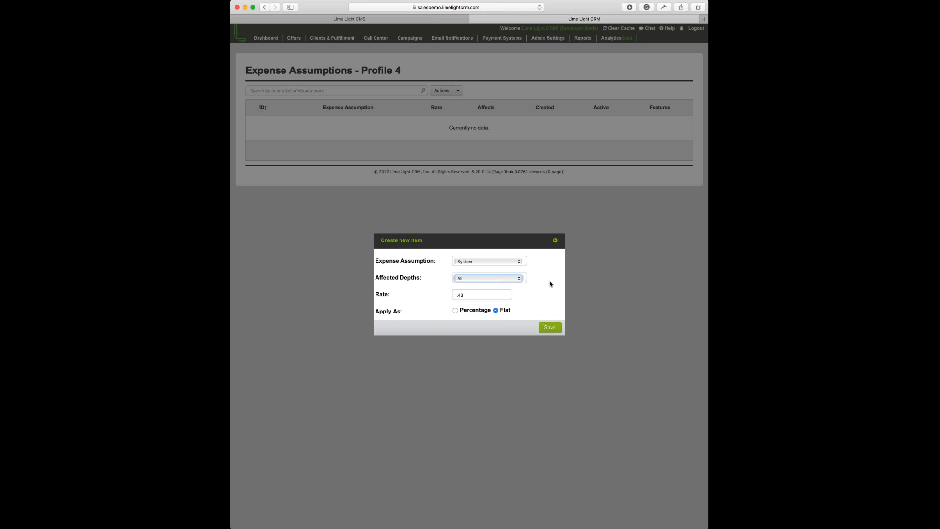
click(550, 327)
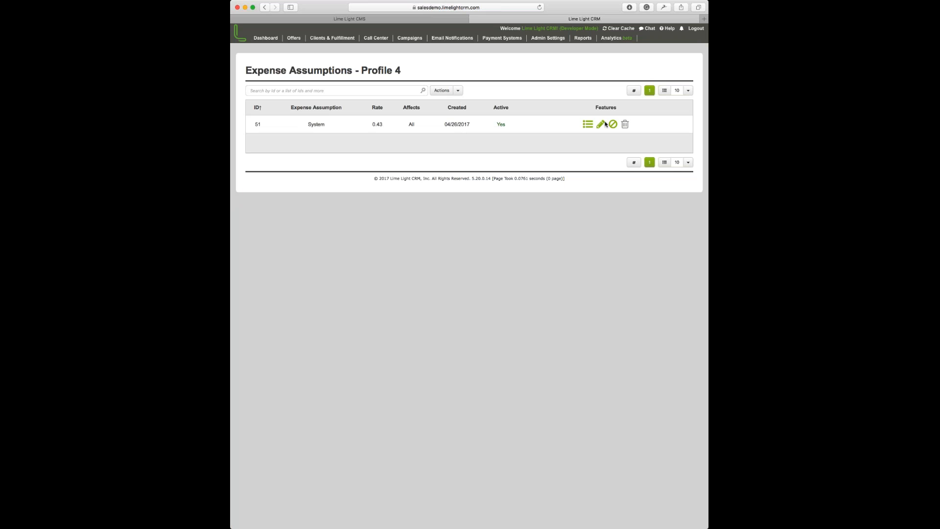
- Add a Fulfillment expense assumption to Profile 4 with affected depths Skip Rebill and a flat rate of 1.25
click(457, 90)
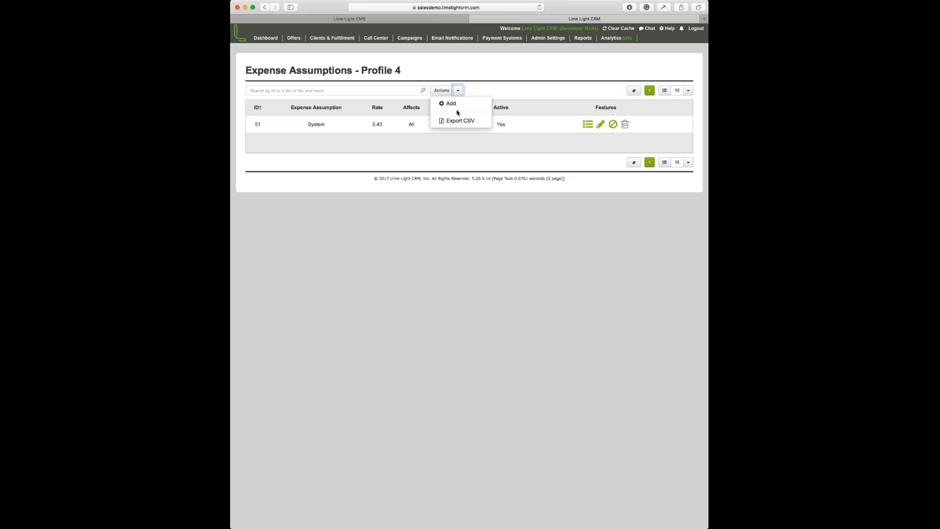
click(455, 104)
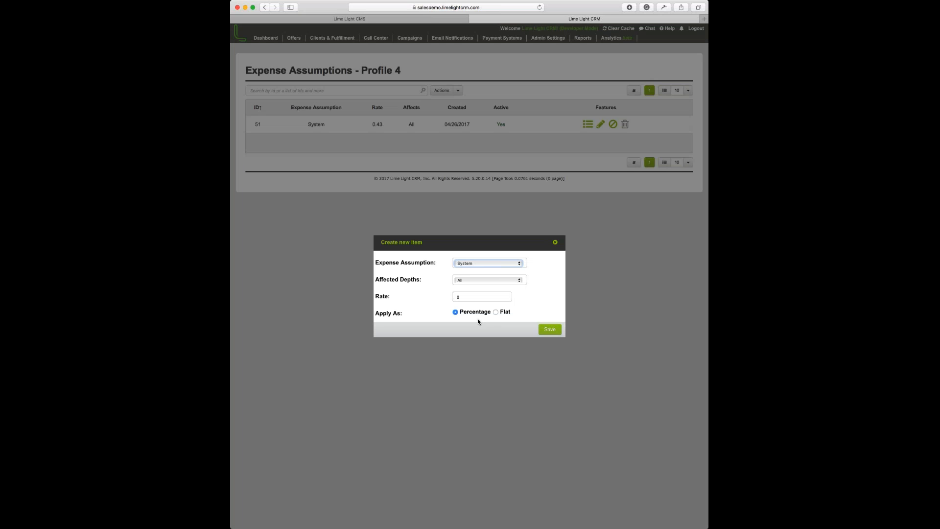
key(Down)
key(Tab)
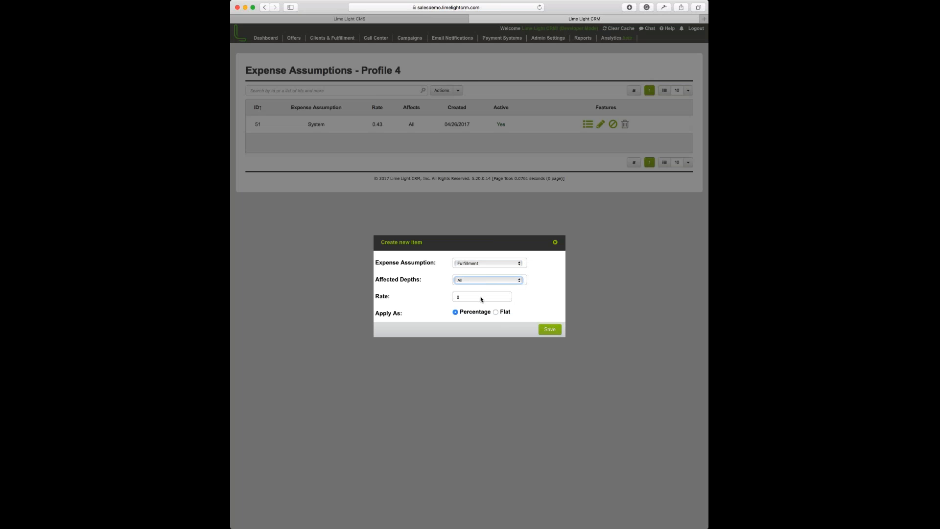
click(480, 298)
double_click(459, 296)
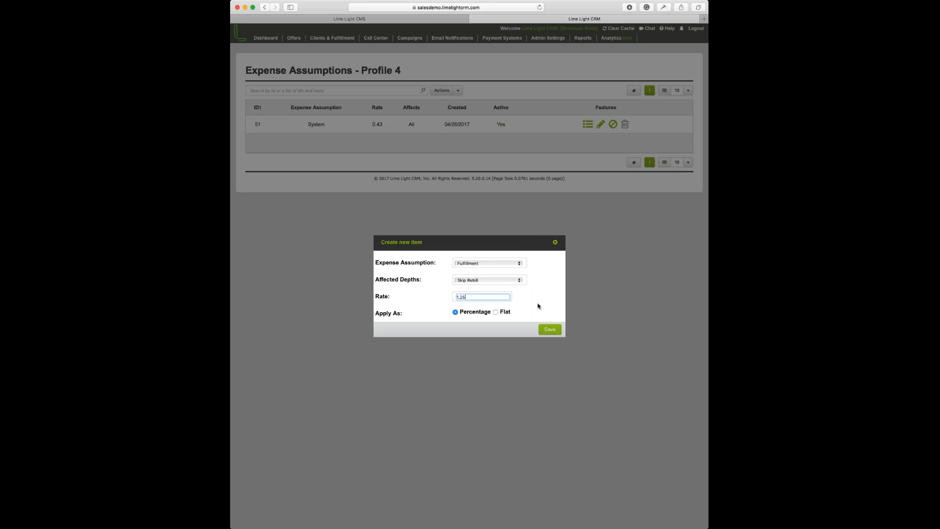
click(495, 312)
click(550, 329)
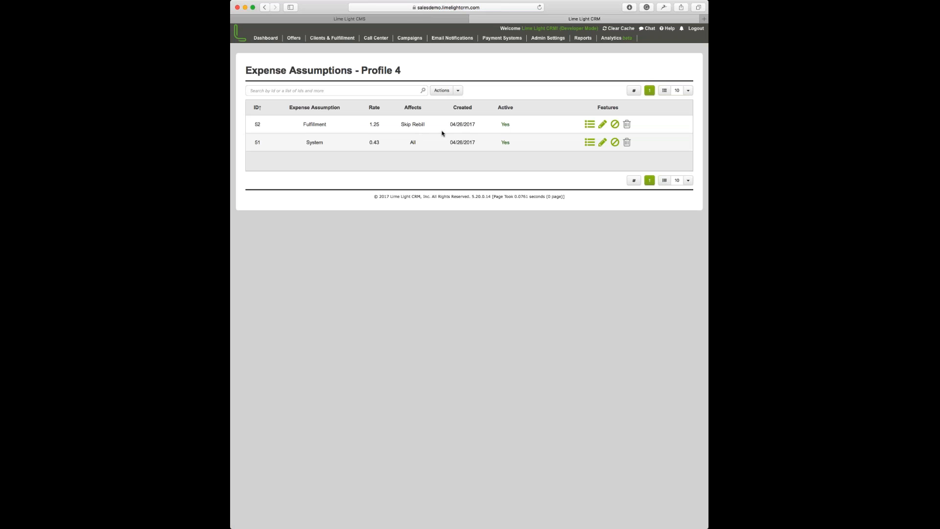
- Return to the expense profiles and review the assumptions of Profile 1 - Base CPA
click(264, 7)
mouse_move(315, 82)
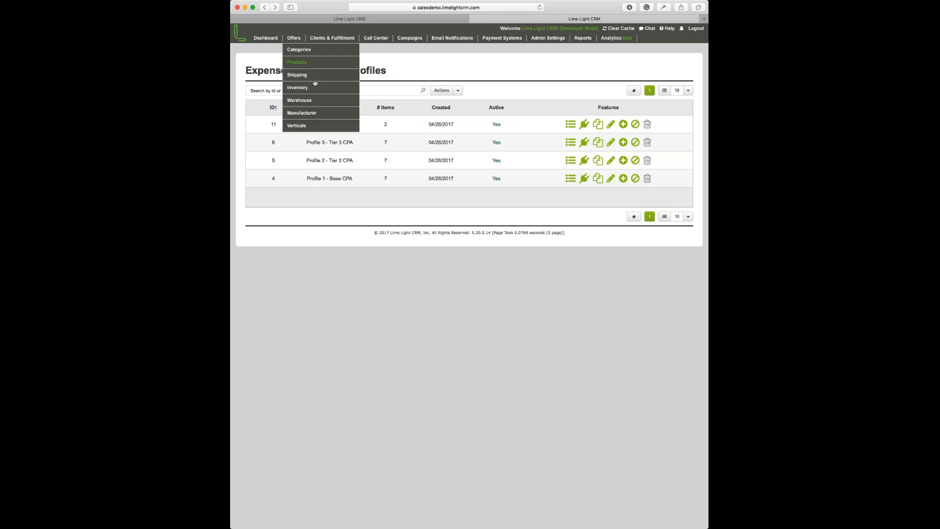
click(623, 179)
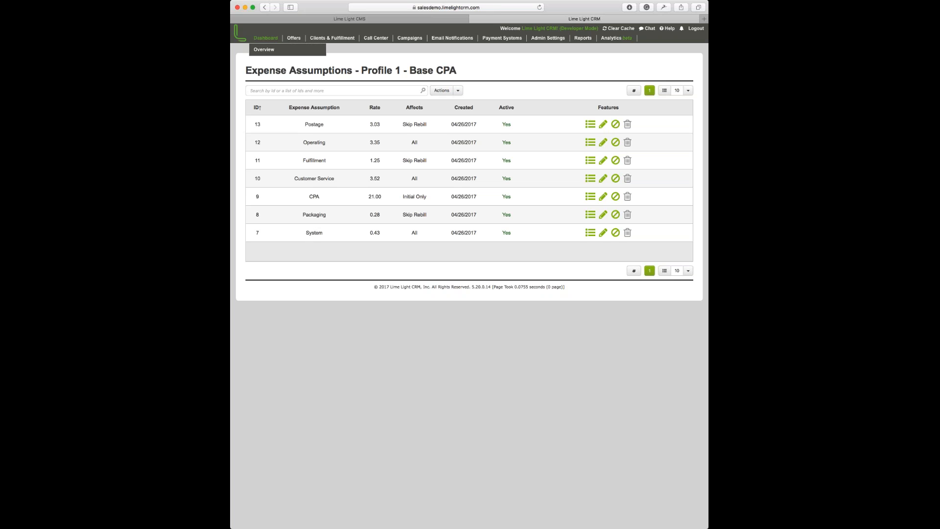
- Assign the Profile 1 - Base CPA expense profile to Campaign 71 and go to the campaigns list
click(265, 7)
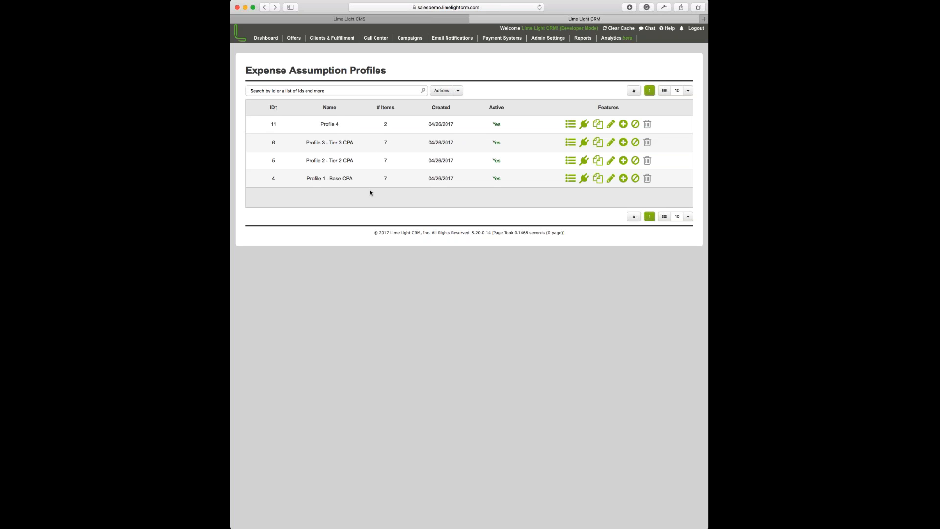
click(585, 178)
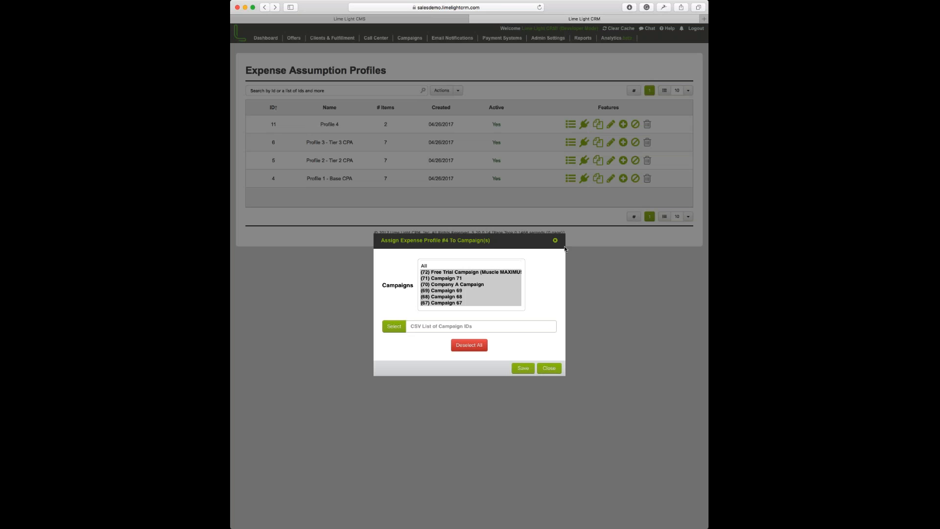
click(454, 271)
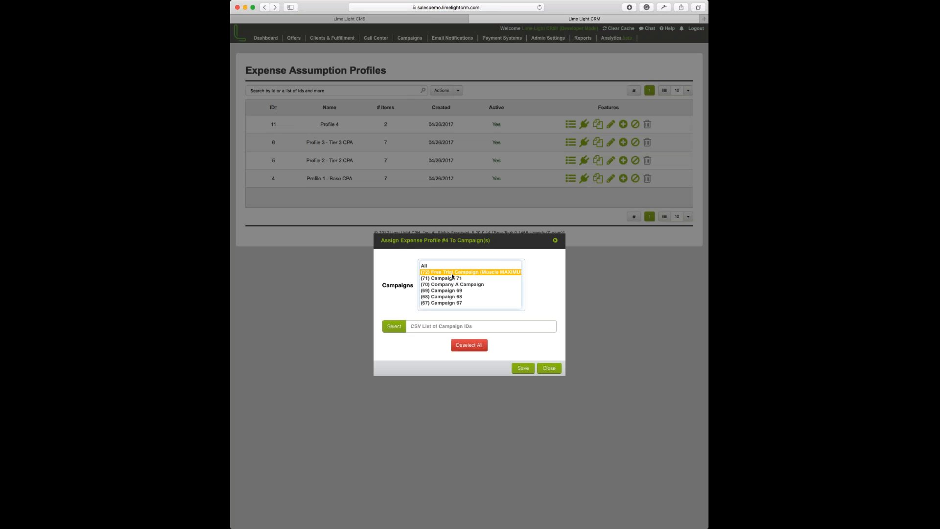
click(454, 278)
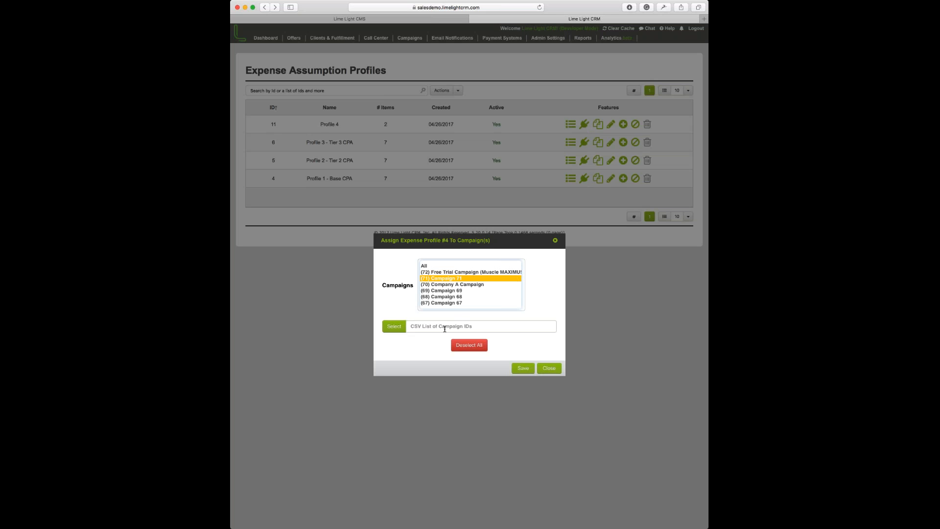
click(522, 368)
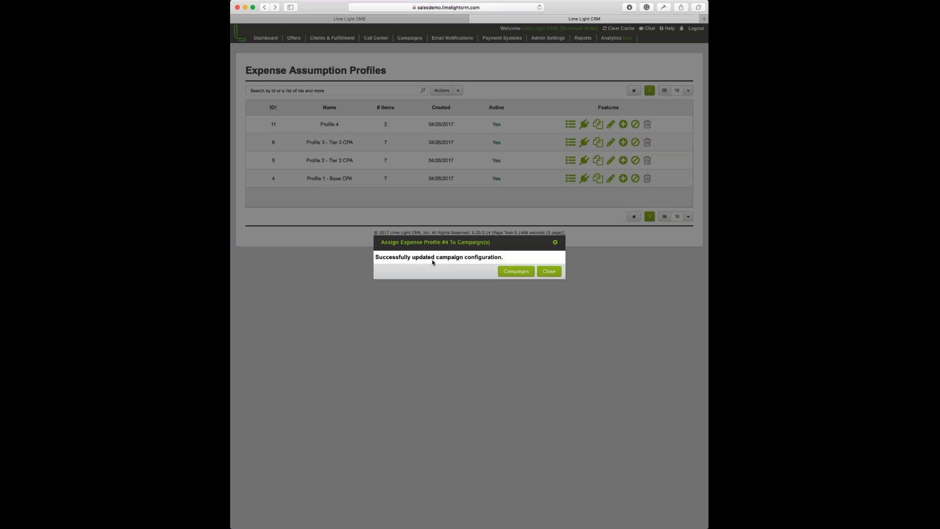
click(524, 273)
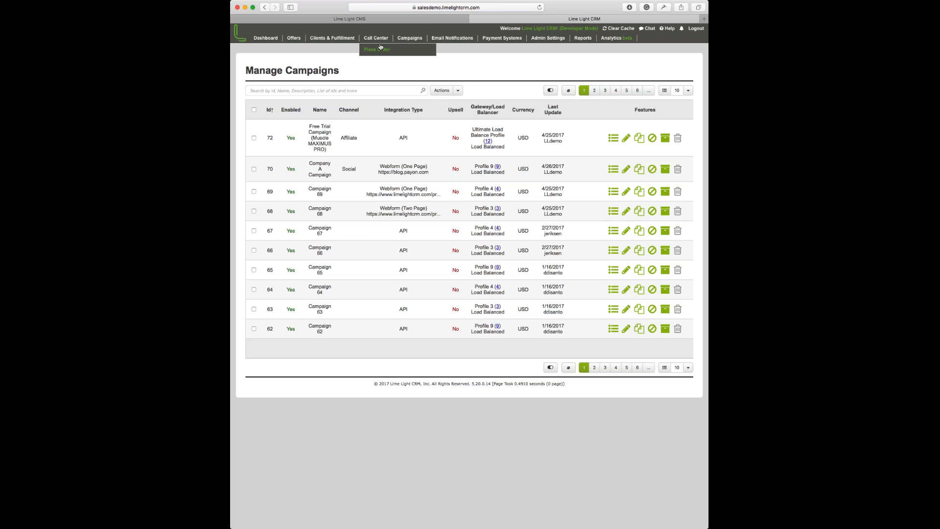
- Return to the expense assumption profiles and assign Profile 3 - Tier 3 CPA to Campaign 67
mouse_move(407, 40)
click(415, 76)
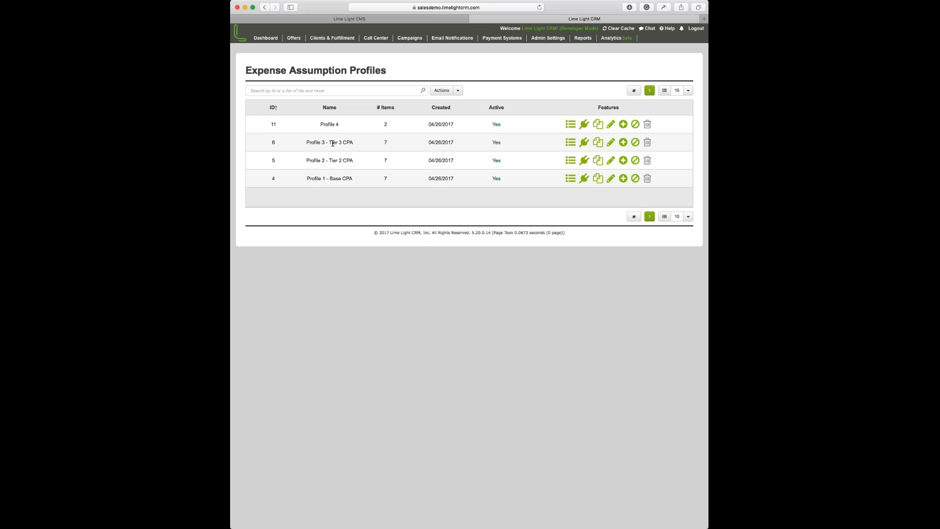
click(584, 142)
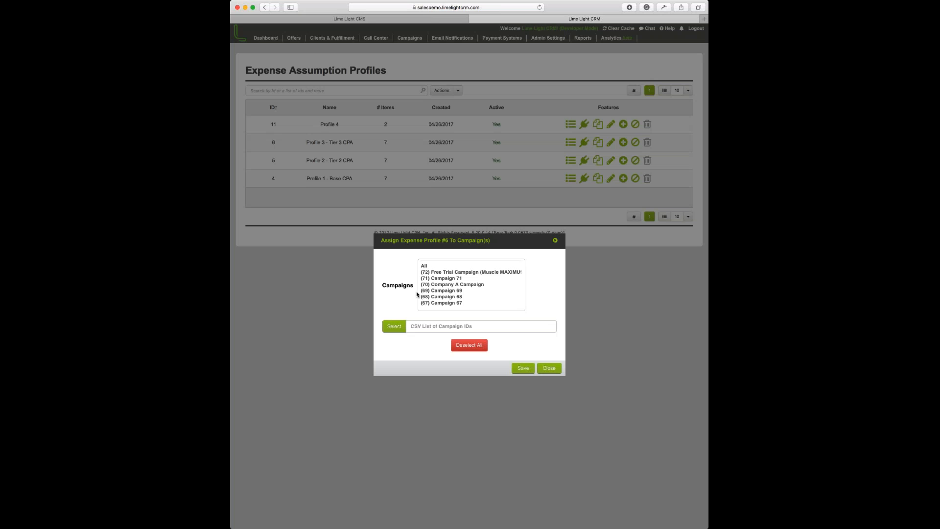
click(436, 302)
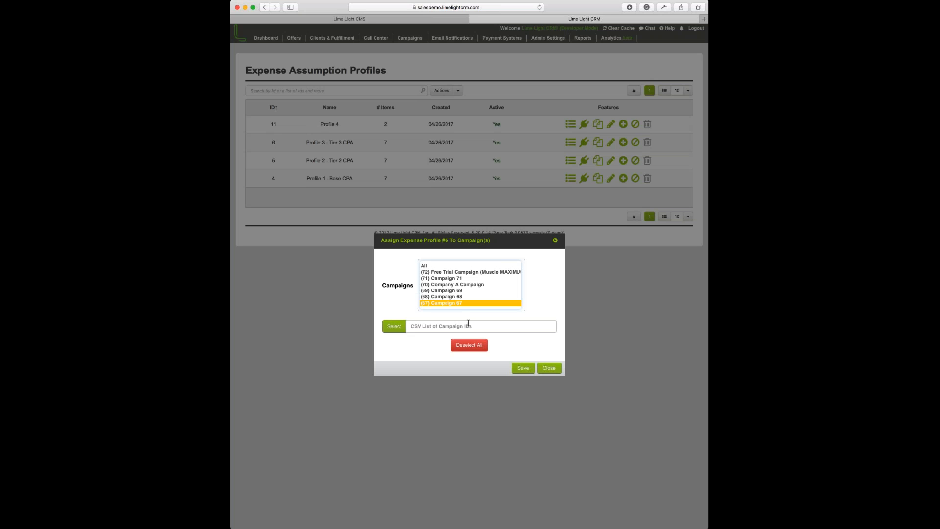
click(523, 368)
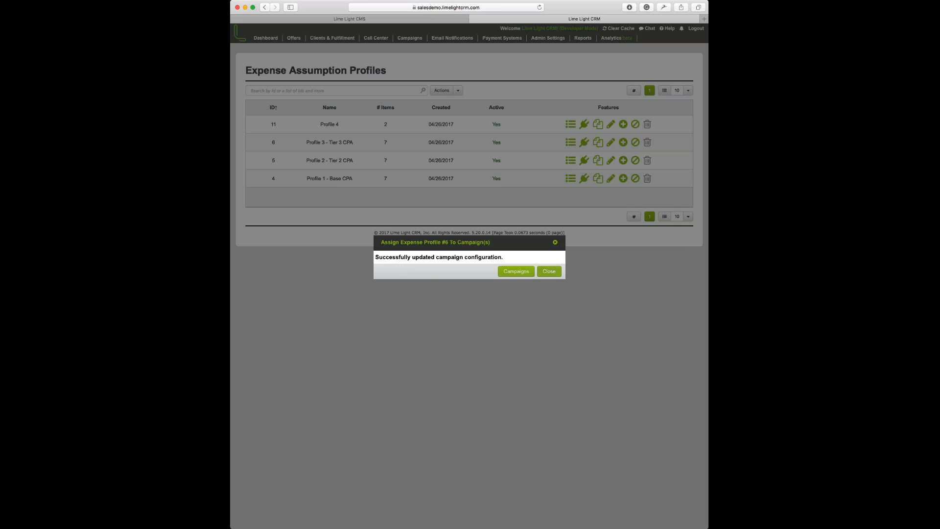
click(548, 272)
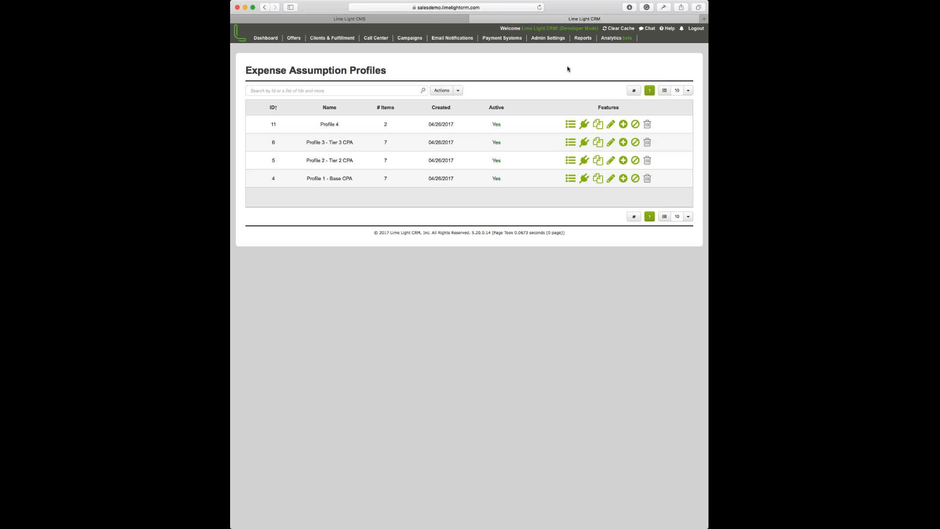
- Open product 141, Free Trial - Muscle (Autoship), for editing from the products list
mouse_move(444, 40)
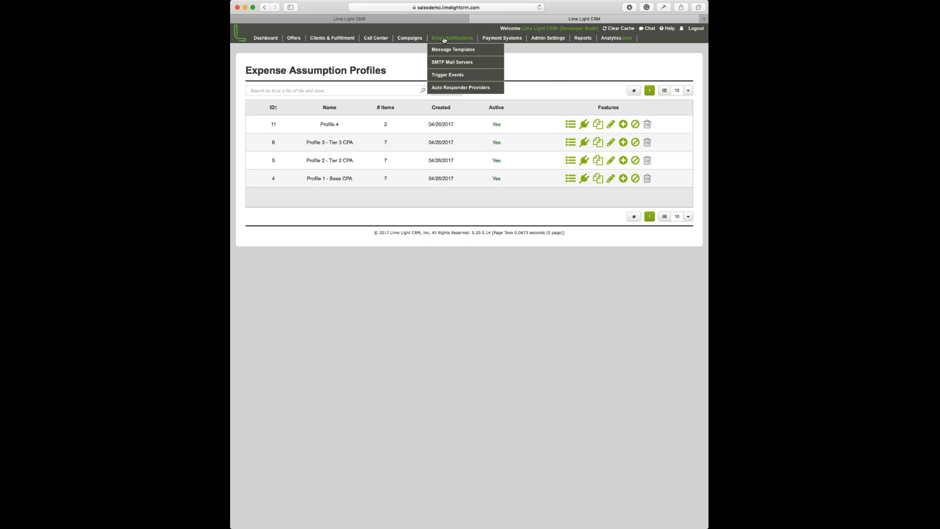
mouse_move(298, 40)
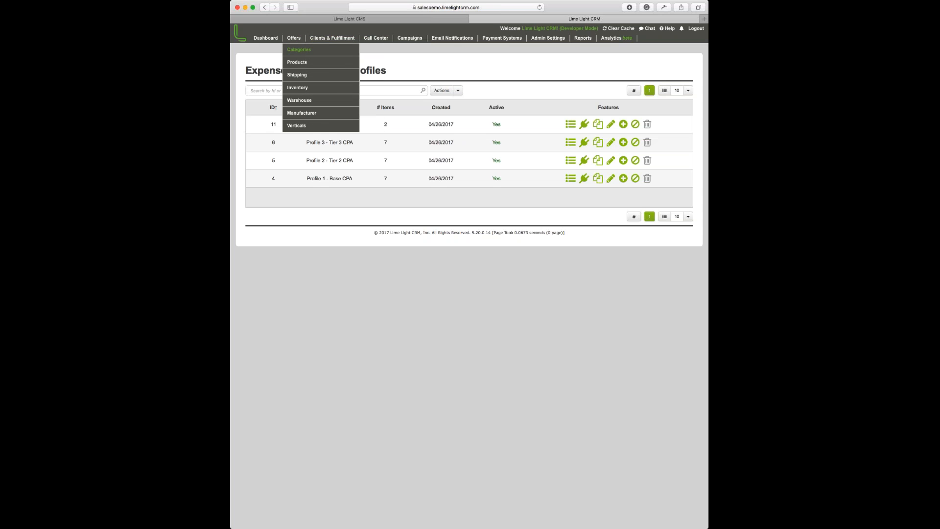
click(304, 64)
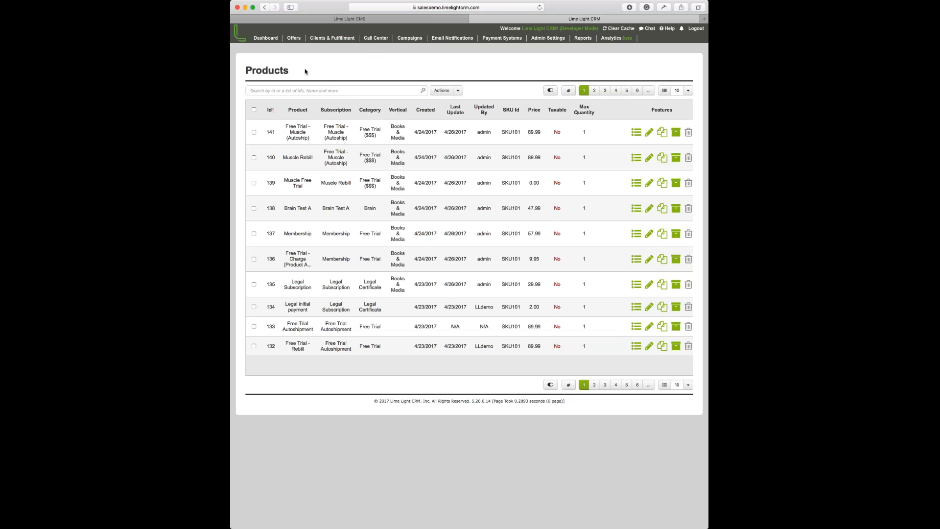
click(650, 133)
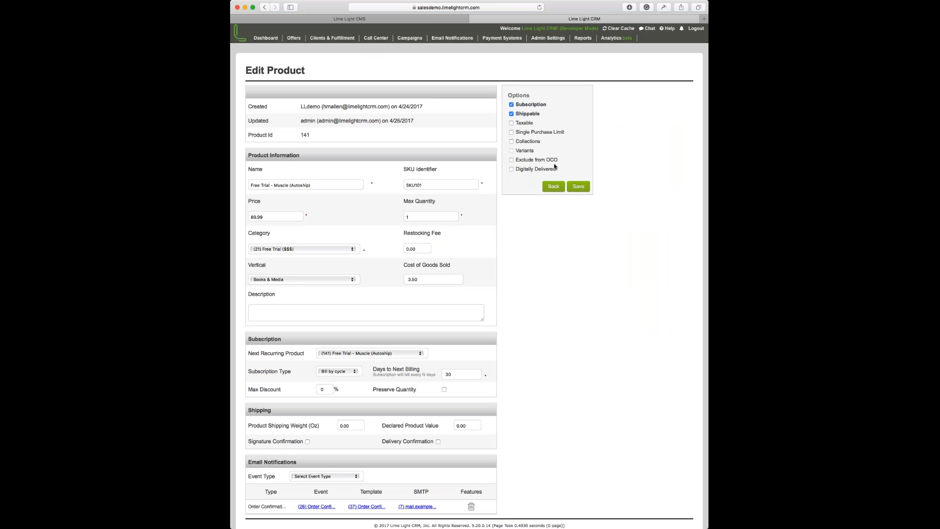
- Check the product's Cost of Goods Sold field and go to the Gateway Providers list to review gateway fees
click(430, 279)
click(563, 277)
mouse_move(332, 42)
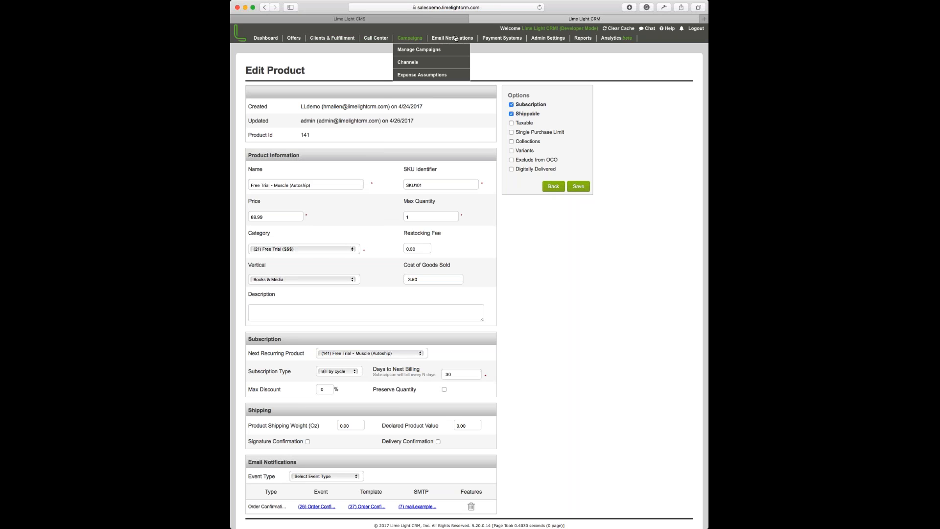
mouse_move(519, 40)
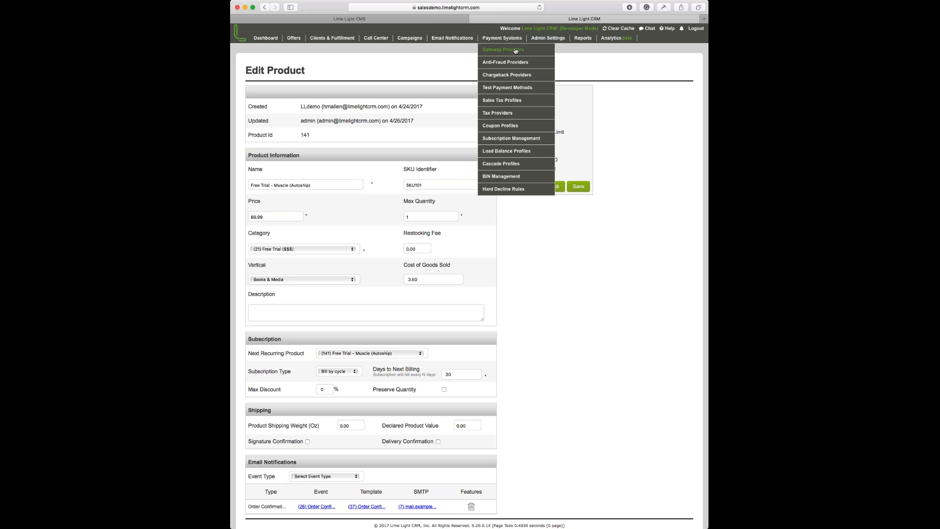
click(516, 51)
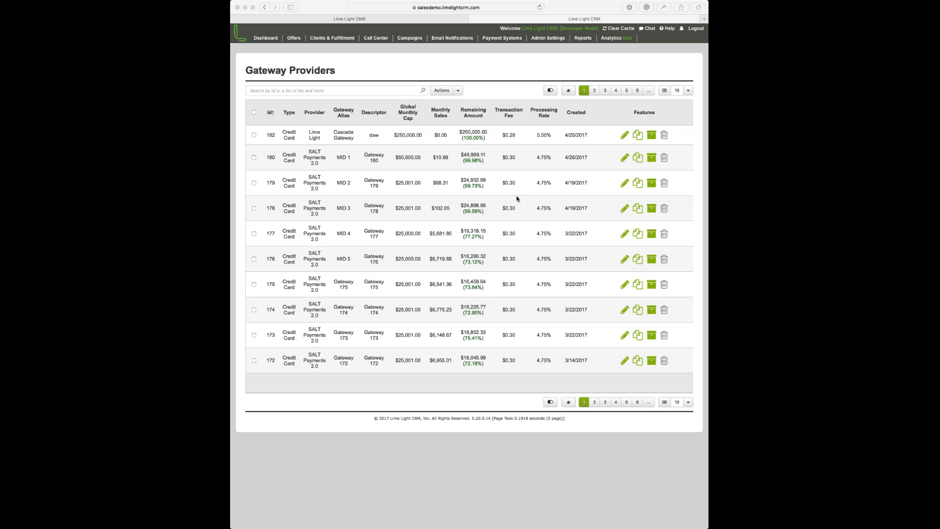
click(355, 78)
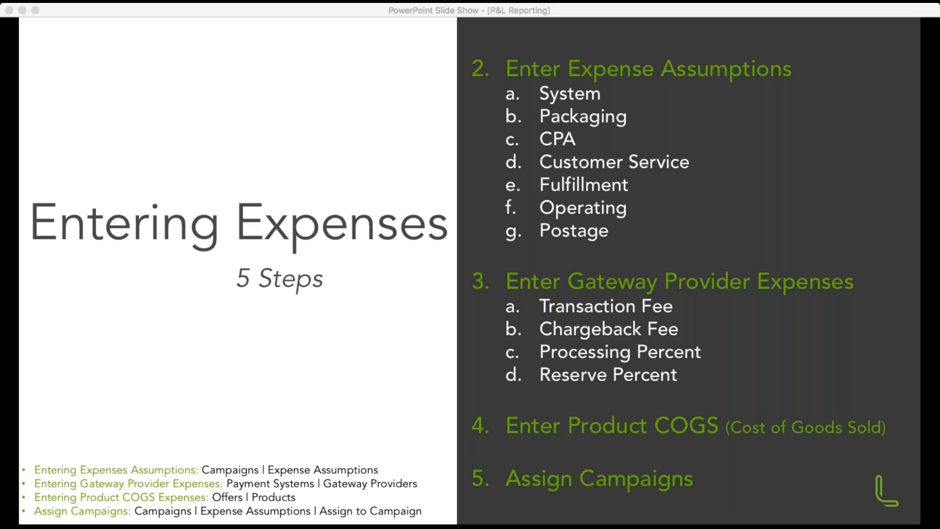
key(Right)
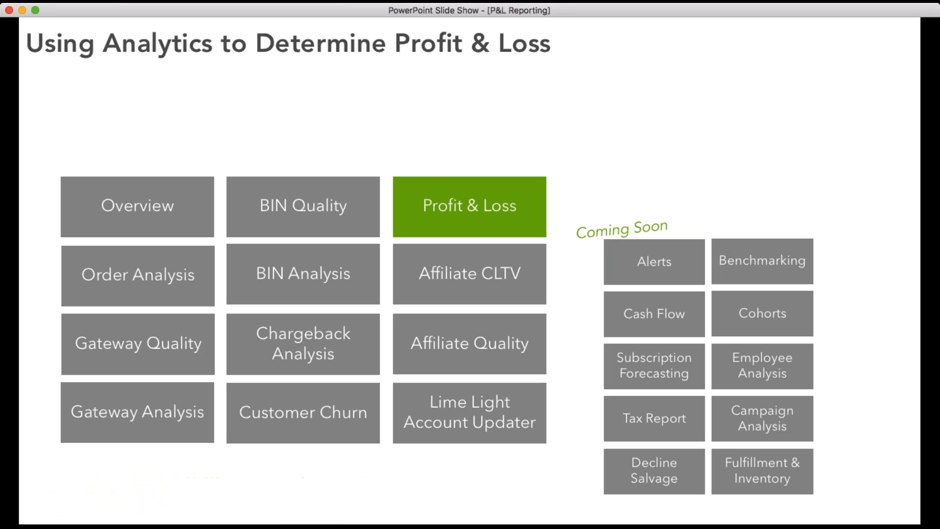
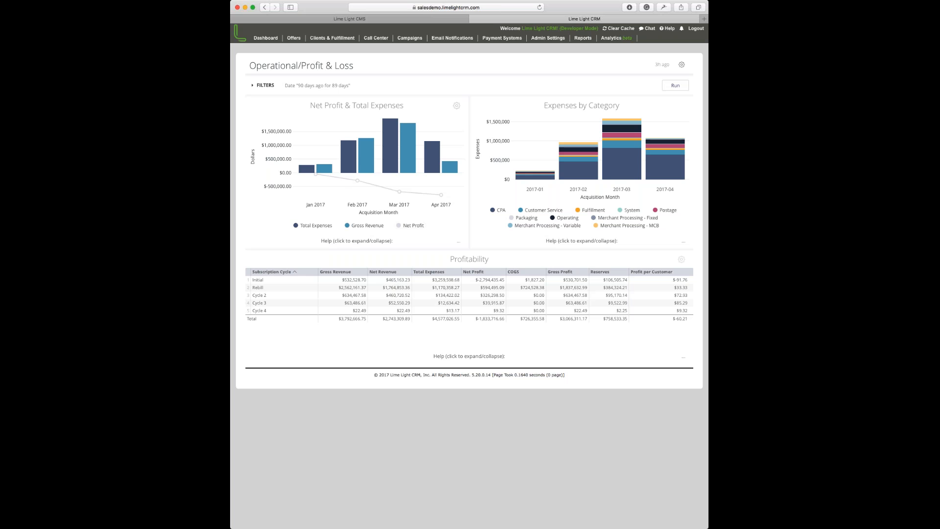
- Examine the Profitability and Refunded by Cycle tables of the Operational/Profit & Loss report by subscription cycle
scroll(469, 230, down, 1)
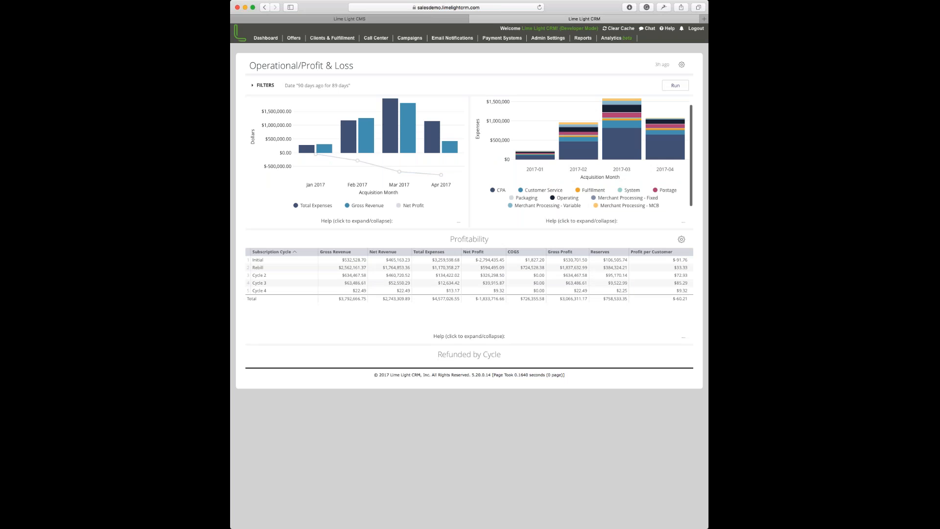
scroll(446, 245, down, 3)
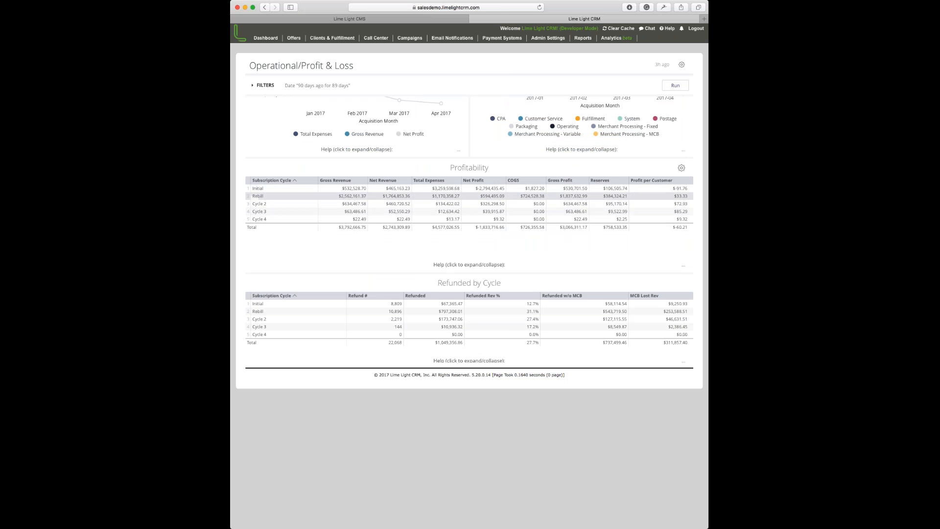
scroll(469, 204, up, 1)
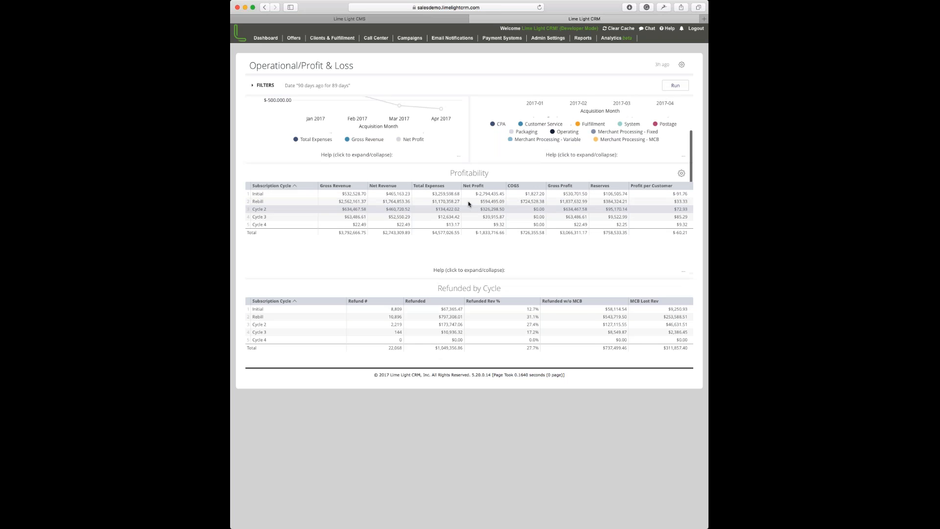
scroll(468, 204, up, 1)
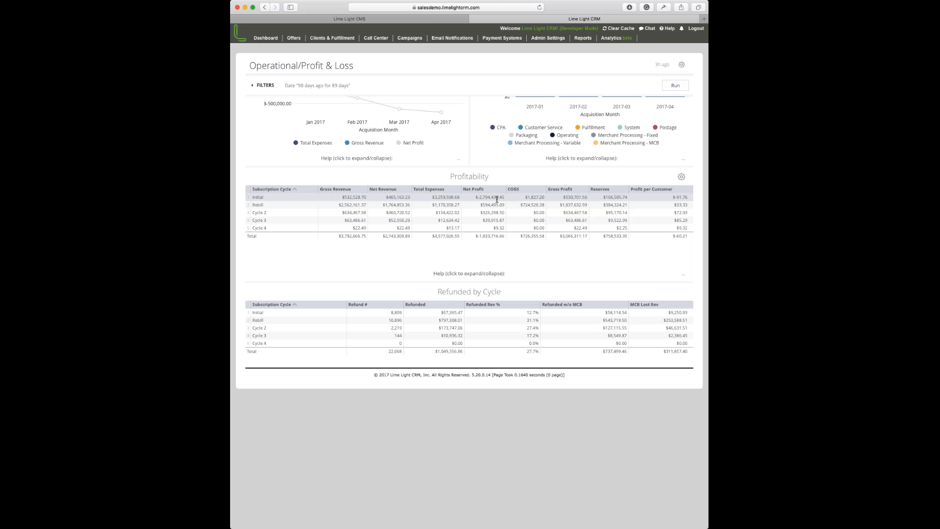
scroll(497, 199, up, 1)
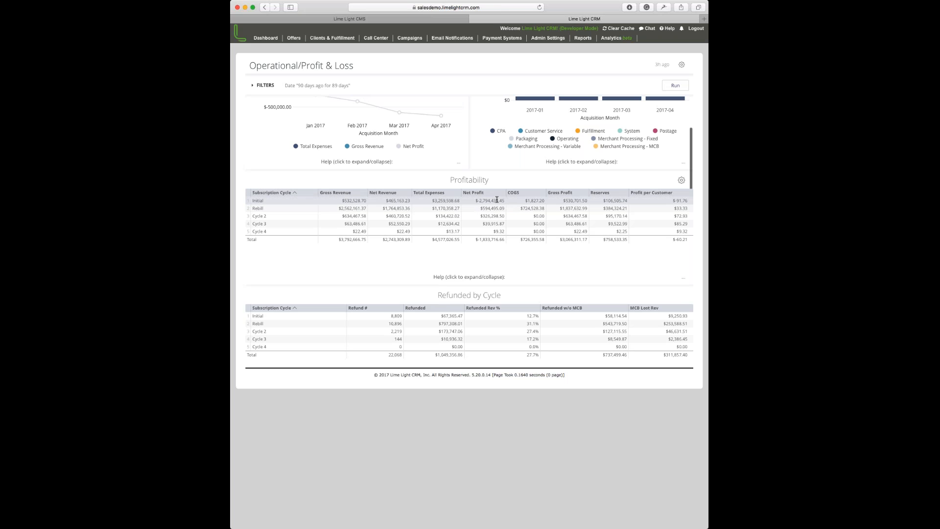
scroll(497, 200, up, 1)
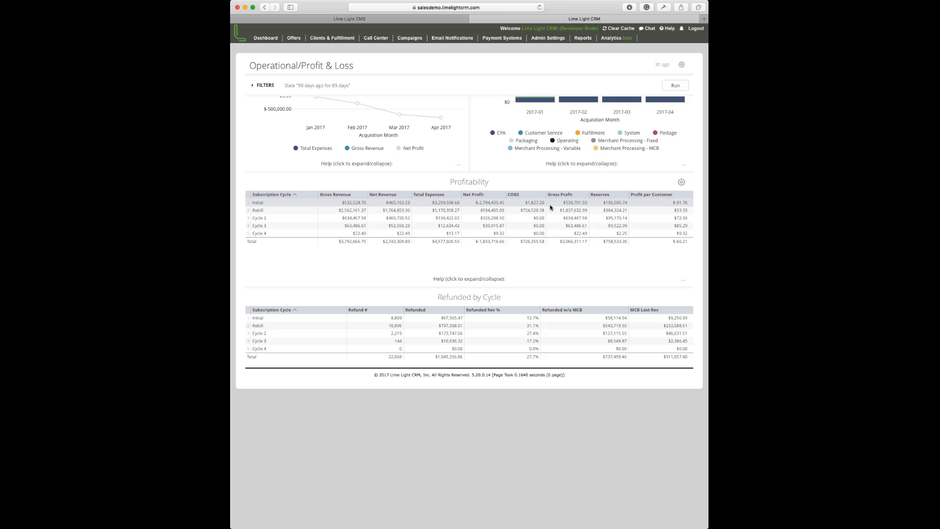
scroll(569, 205, up, 1)
scroll(569, 204, up, 1)
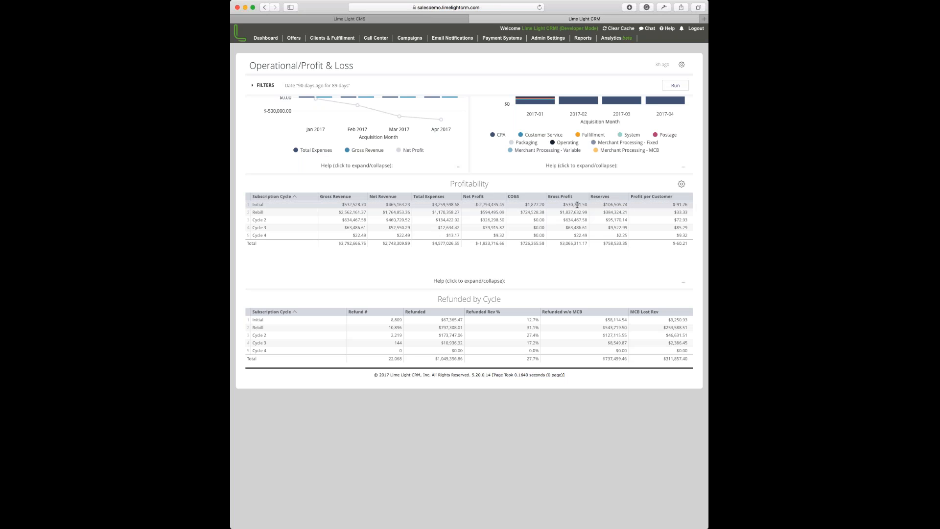
scroll(570, 252, down, 1)
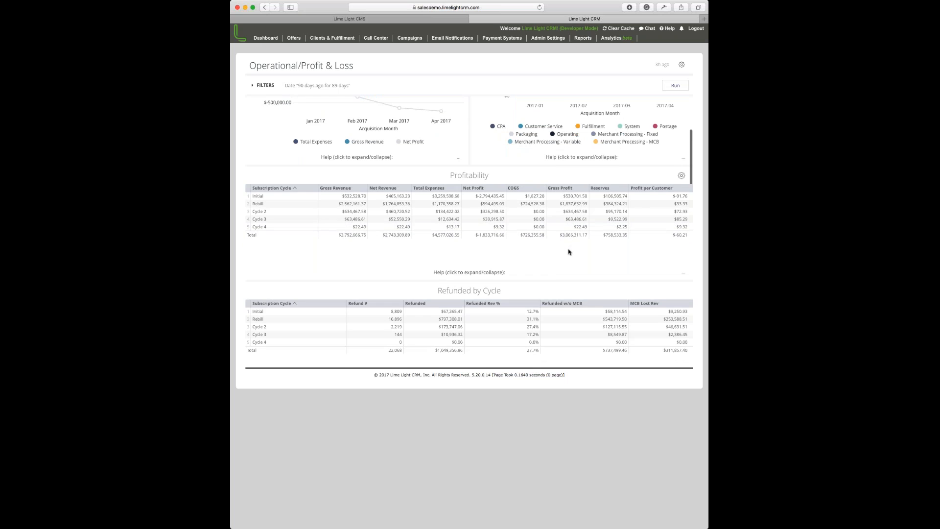
scroll(570, 252, down, 3)
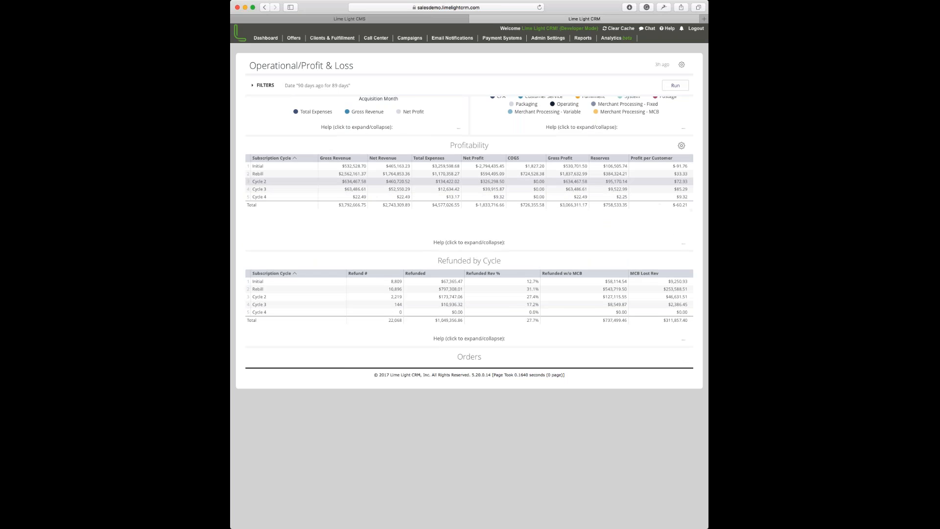
scroll(671, 168, up, 1)
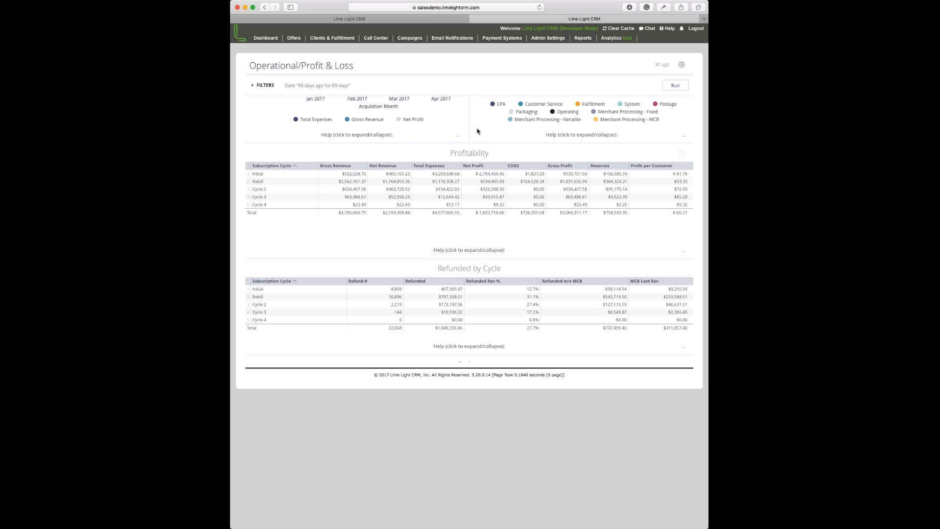
scroll(487, 111, up, 2)
scroll(487, 110, up, 5)
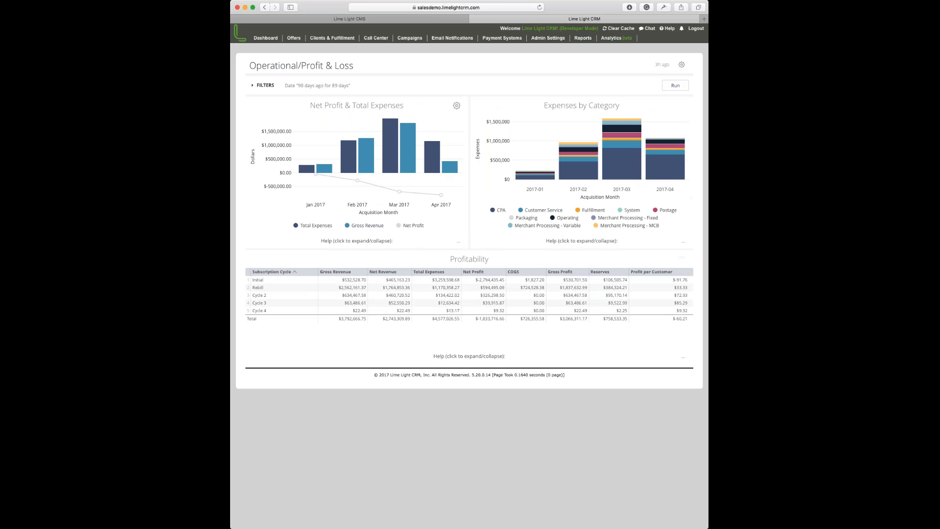
- Read the help notes of the Net Profit & Total Expenses chart and the Profitability table, collapsing each one again
click(340, 241)
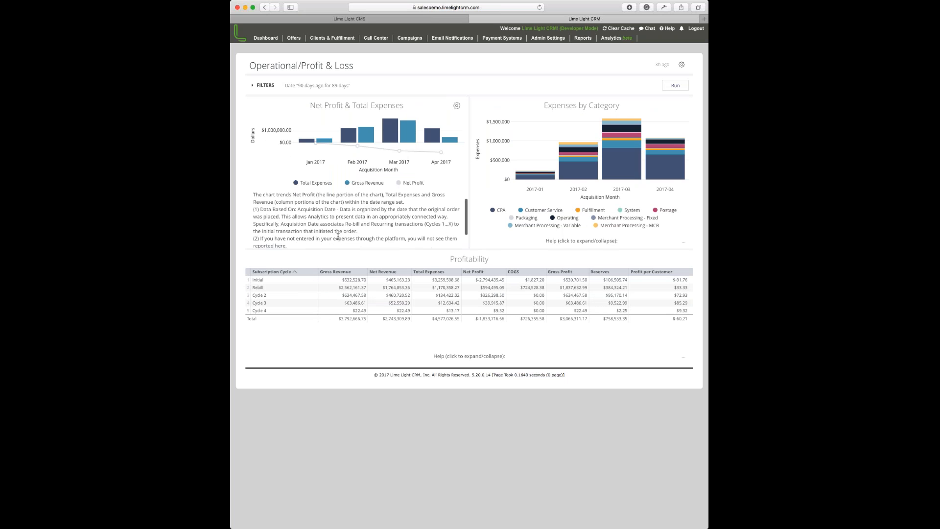
scroll(338, 237, up, 2)
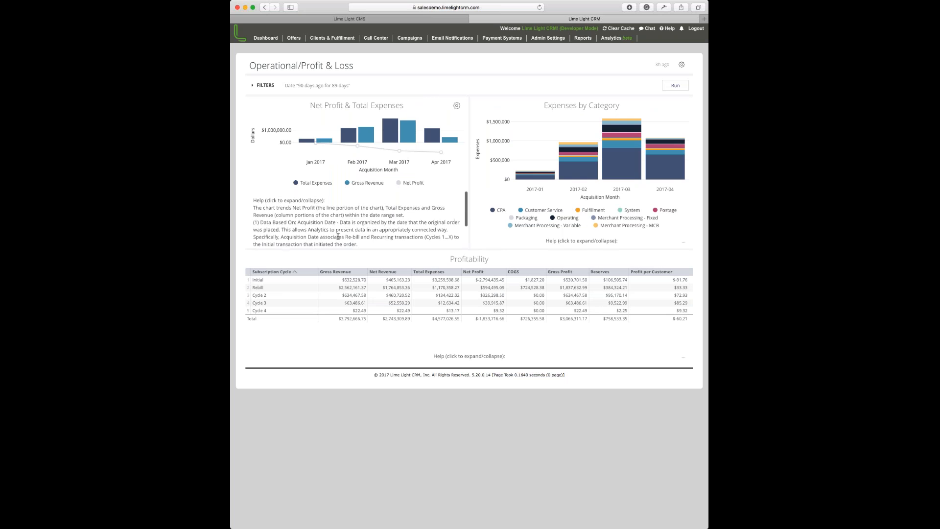
scroll(341, 220, up, 2)
click(346, 196)
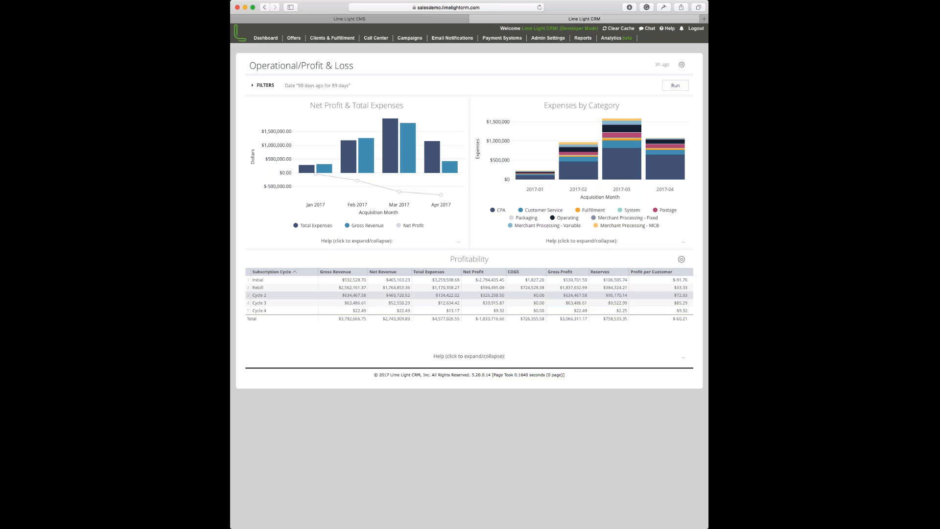
click(486, 356)
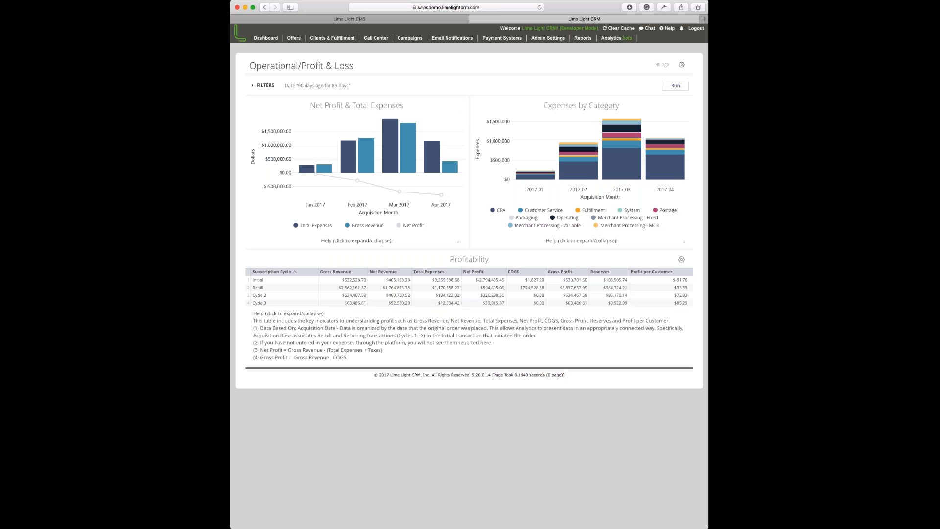
scroll(430, 330, down, 3)
click(435, 331)
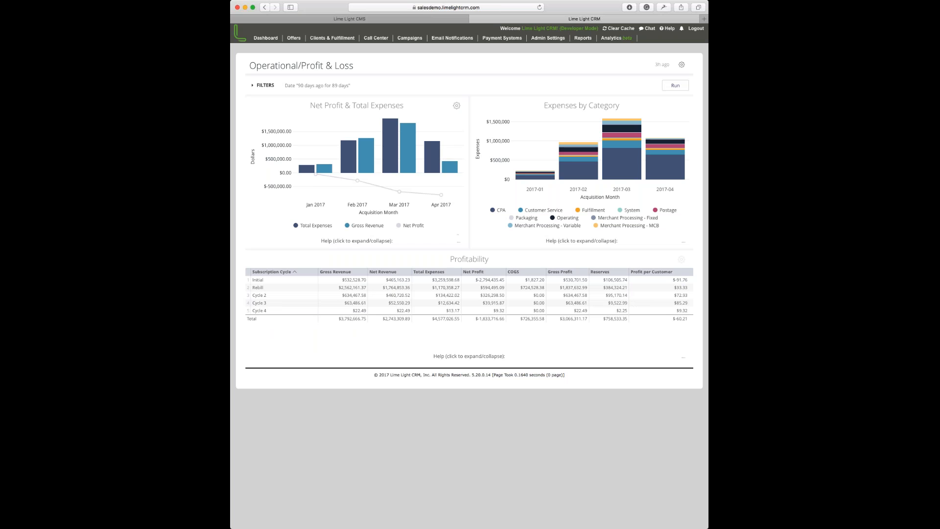
- Examine the report's Refunded by Cycle, Orders, Expenses and Merchant Processing Expenses tables, and return to the overview charts
scroll(458, 237, down, 1)
scroll(385, 193, down, 2)
scroll(385, 193, up, 3)
scroll(682, 260, down, 3)
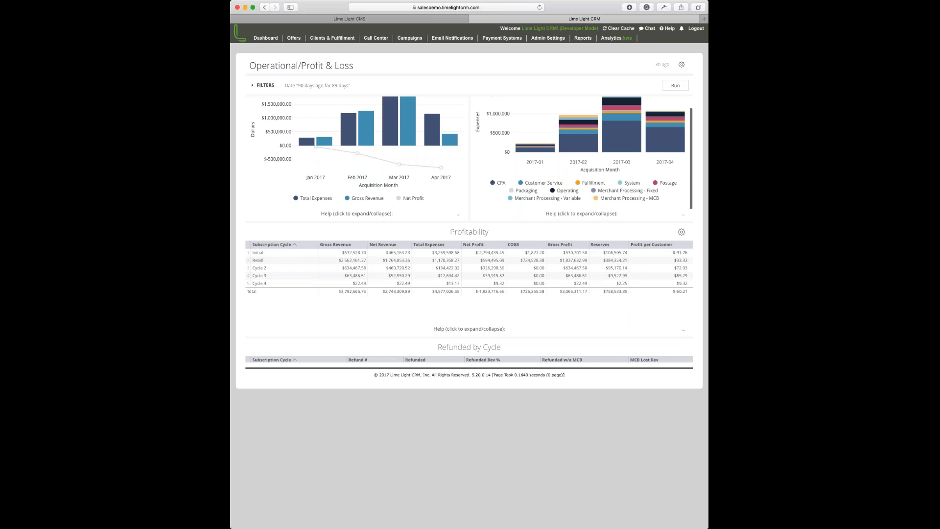
scroll(469, 230, down, 13)
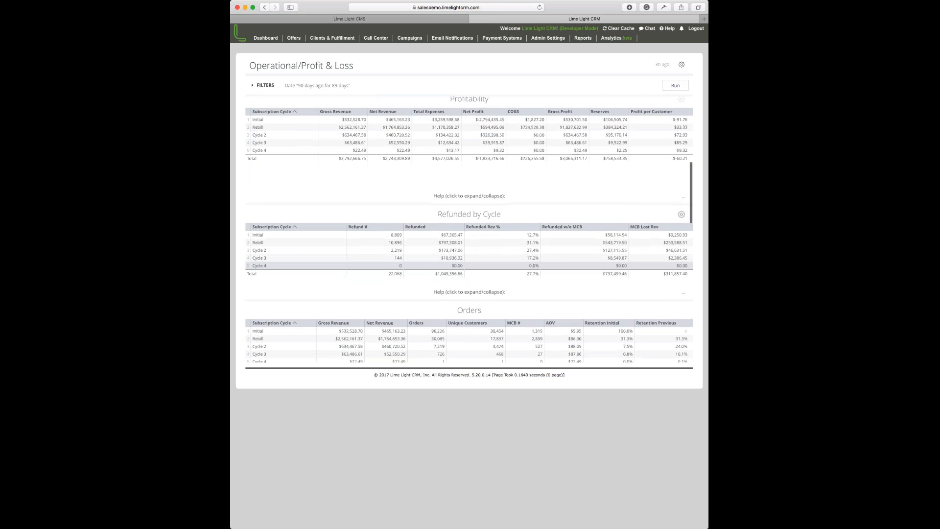
scroll(489, 271, down, 5)
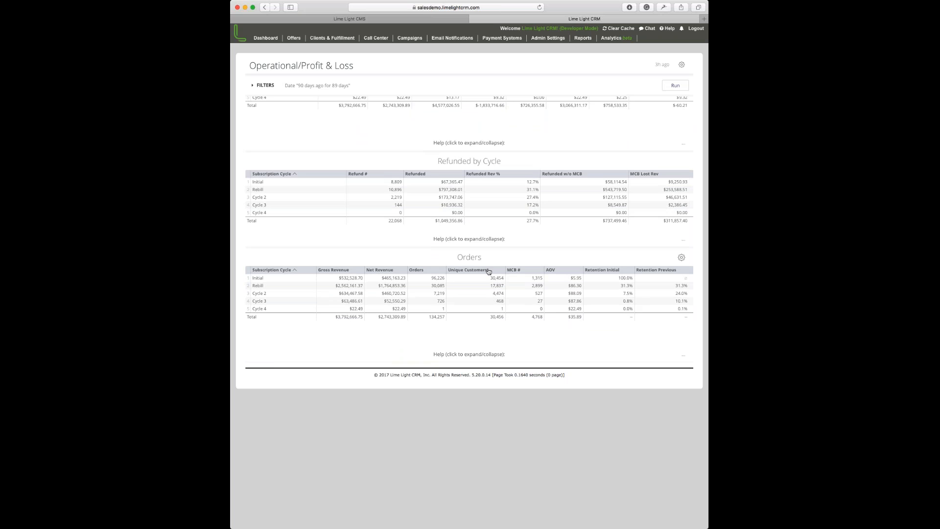
scroll(488, 268, down, 1)
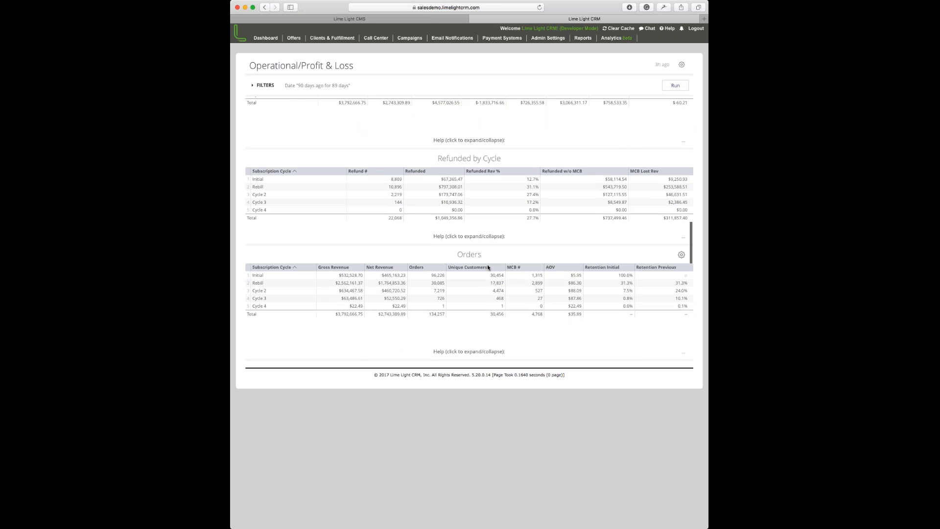
scroll(487, 268, down, 17)
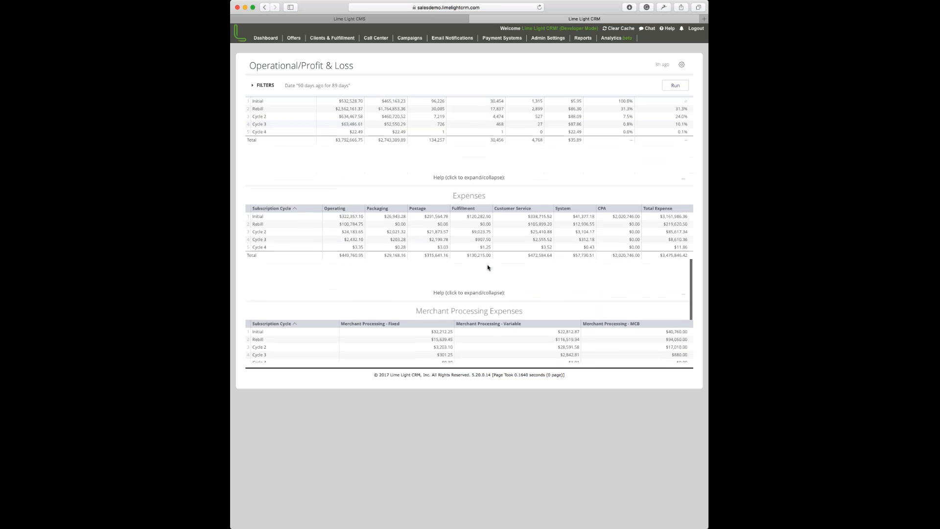
scroll(488, 267, down, 5)
scroll(487, 267, up, 7)
scroll(487, 268, down, 6)
scroll(487, 267, up, 1)
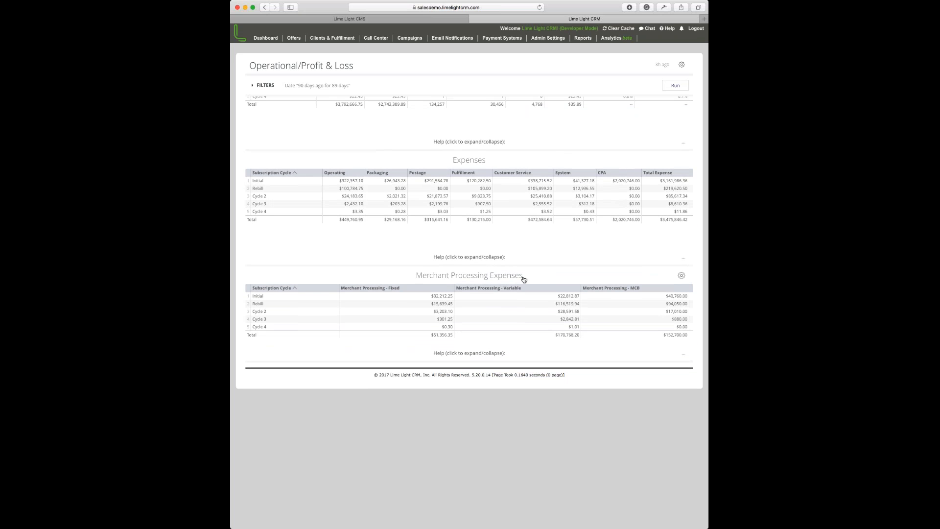
scroll(575, 298, up, 1)
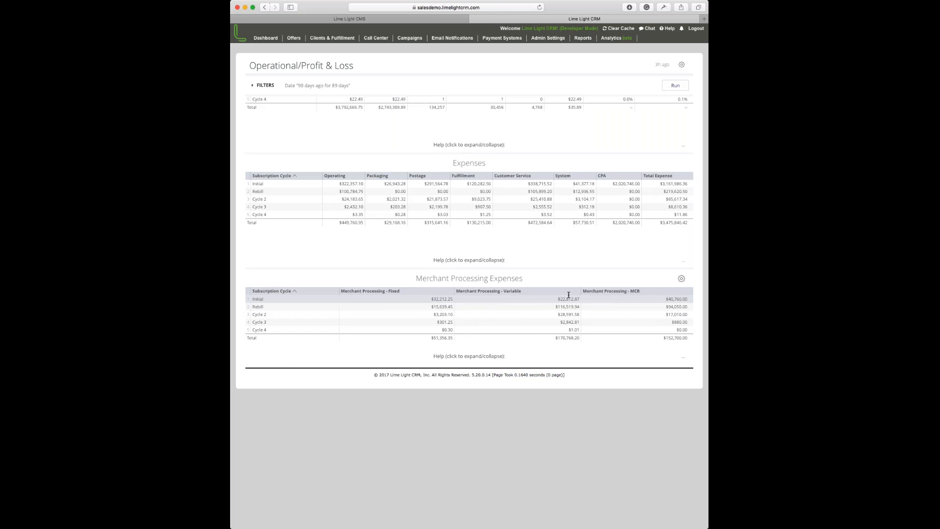
scroll(569, 294, up, 15)
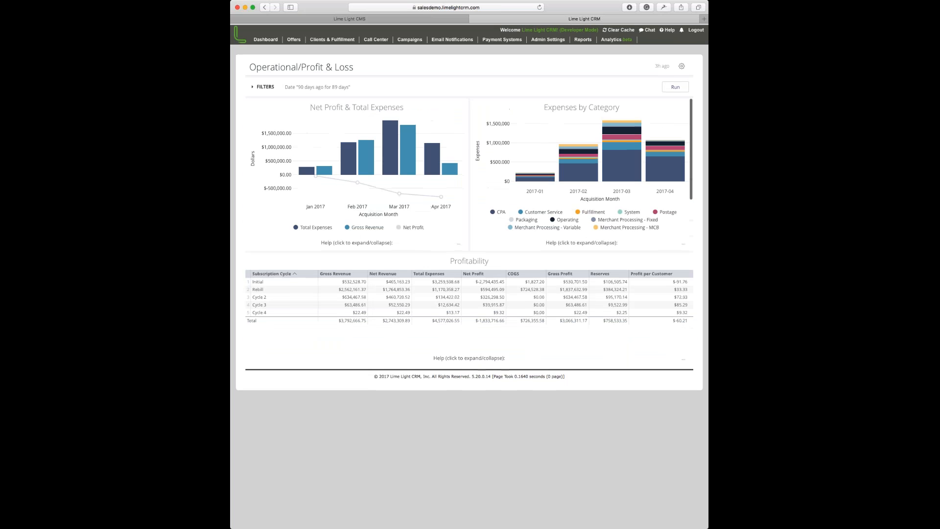
- Change the report's Date filter to "is in range" and set its start date to 2017-03-01
click(250, 87)
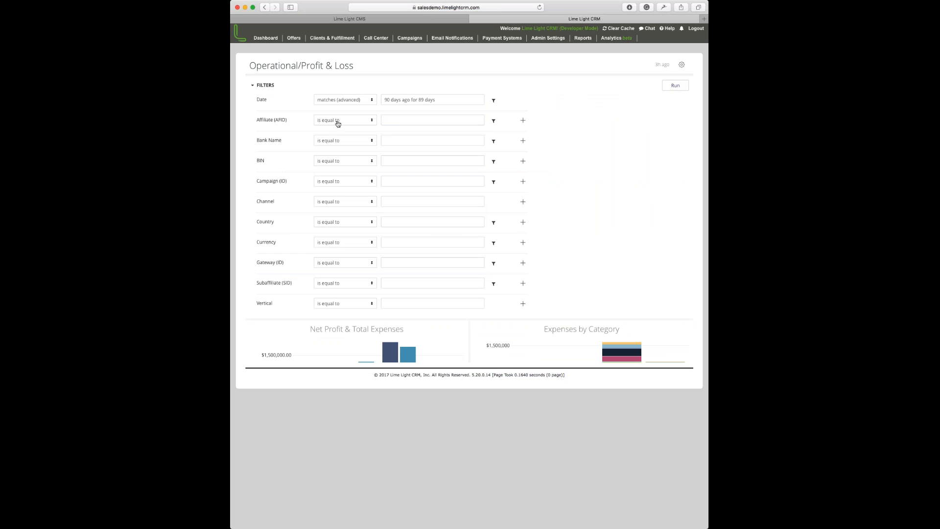
click(364, 104)
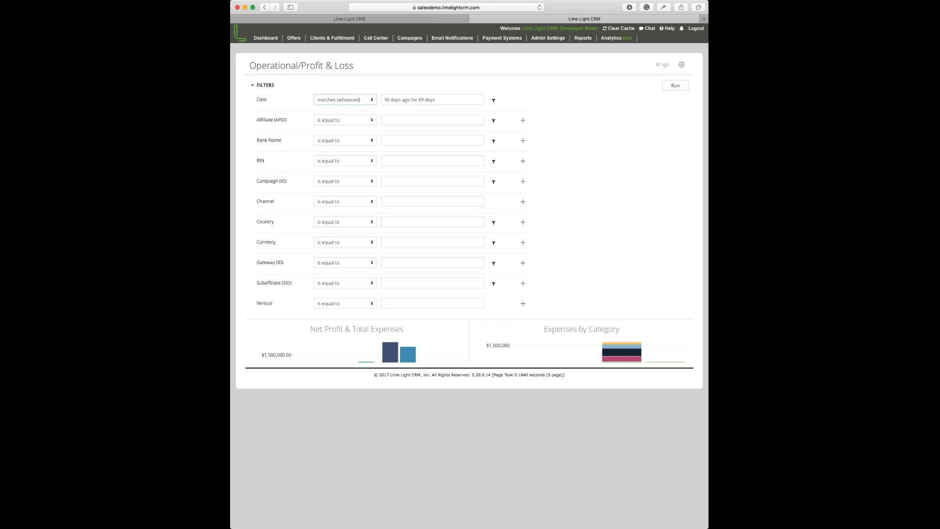
click(356, 51)
click(415, 98)
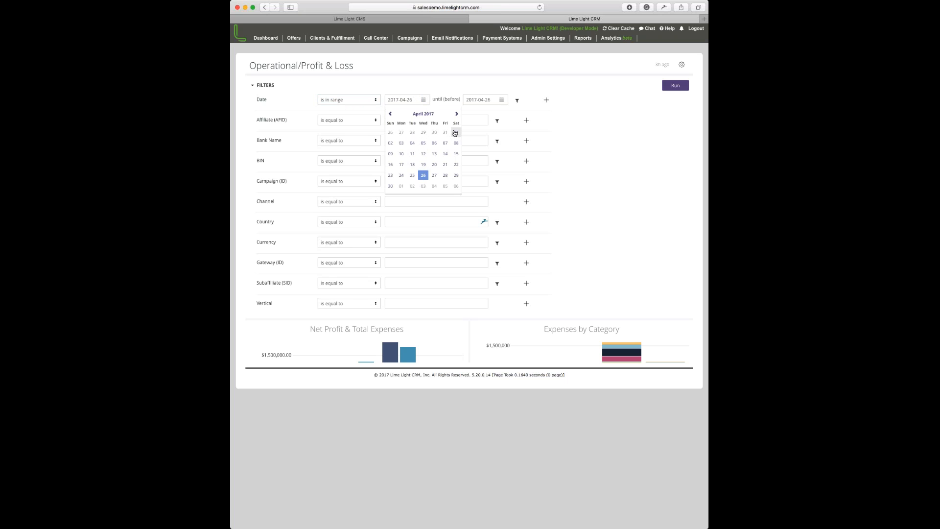
click(391, 114)
click(424, 132)
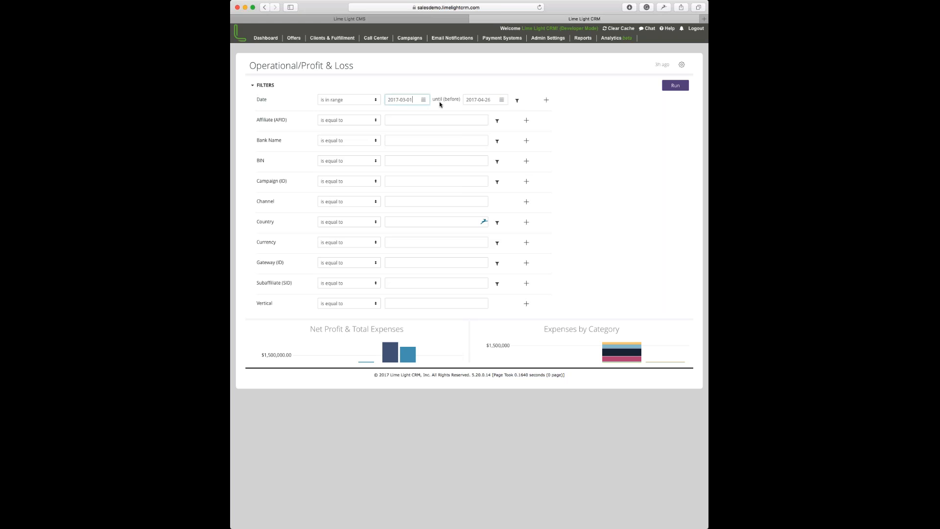
- Set the Date filter's end date to 2017-04-01, run the Operational/Profit & Loss report and collapse the filters
click(502, 99)
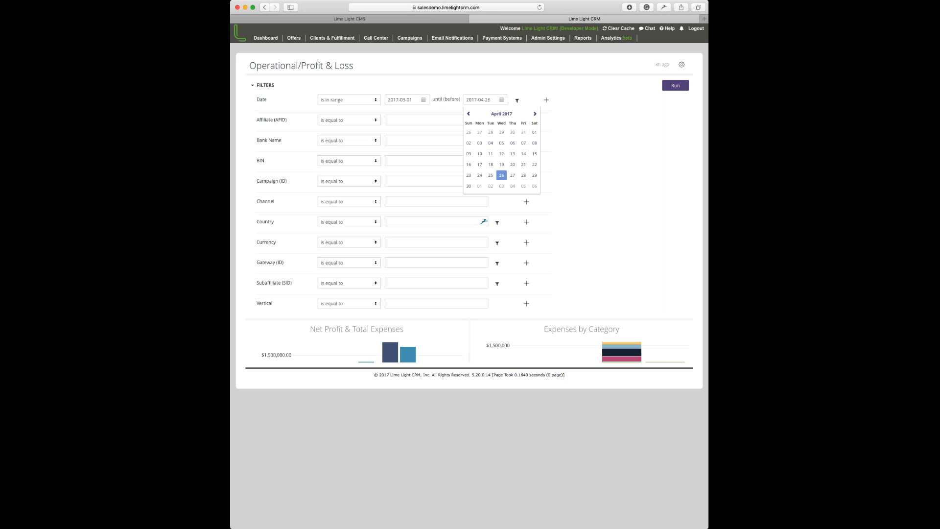
click(534, 132)
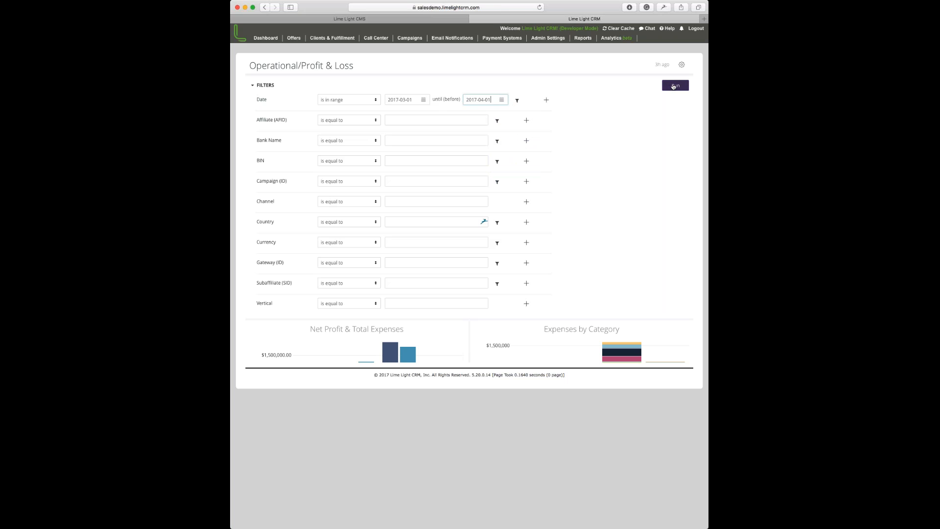
click(676, 85)
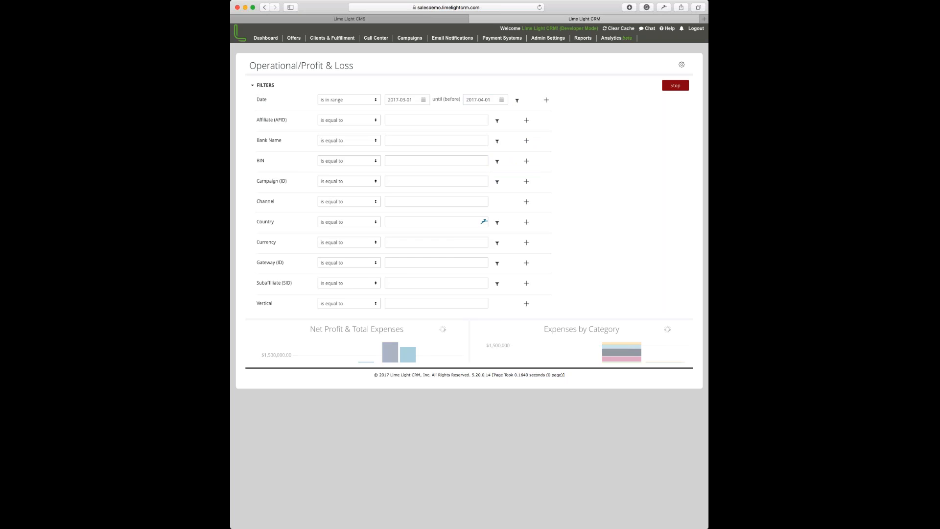
click(253, 86)
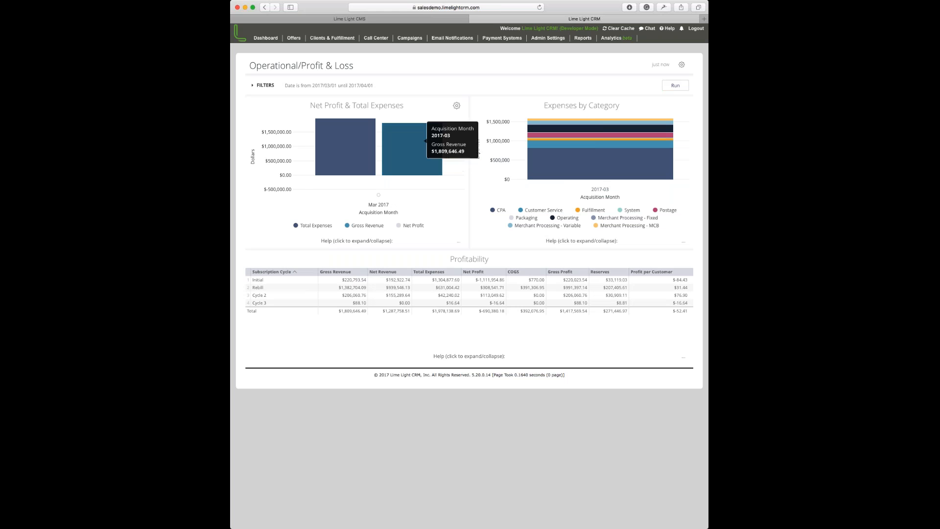
- Examine the March 2017 charts and the Profitability, Refunded by Cycle, Orders, Expenses and Merchant Processing Expenses tables
scroll(507, 285, down, 1)
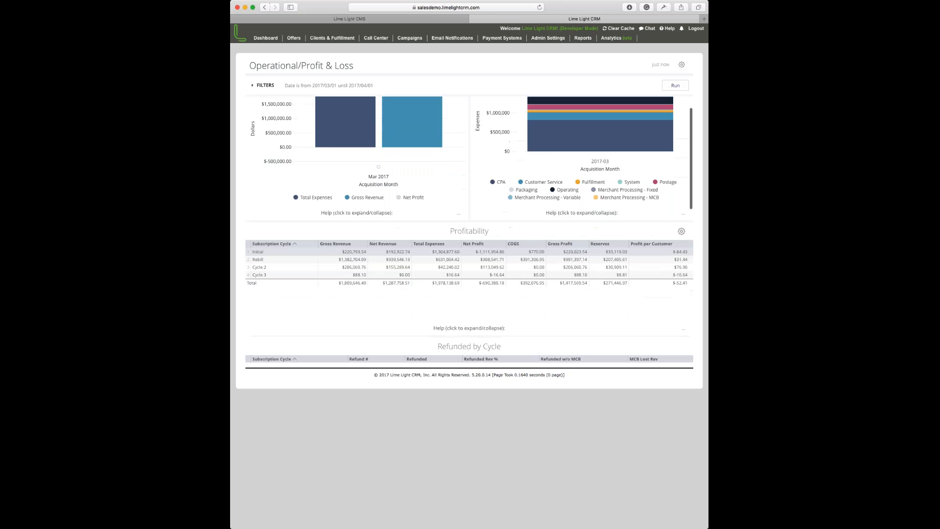
scroll(507, 285, down, 7)
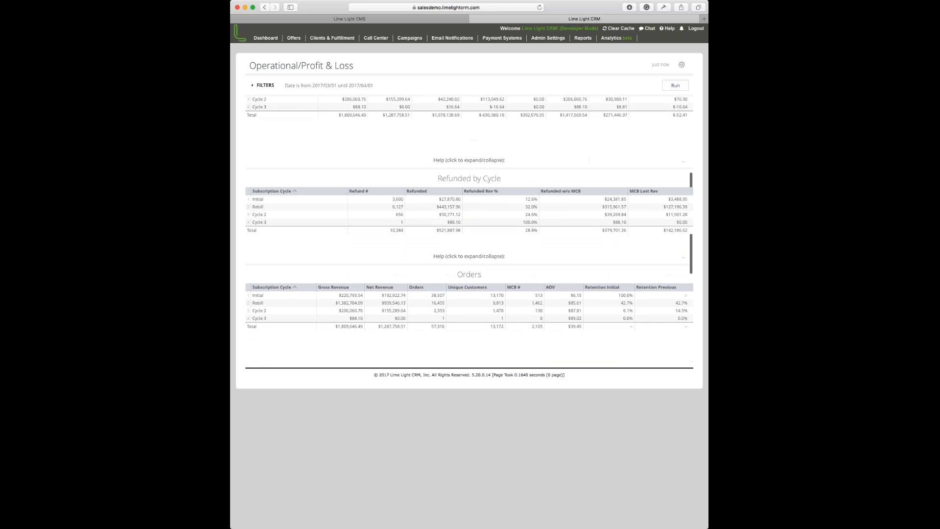
scroll(469, 229, up, 10)
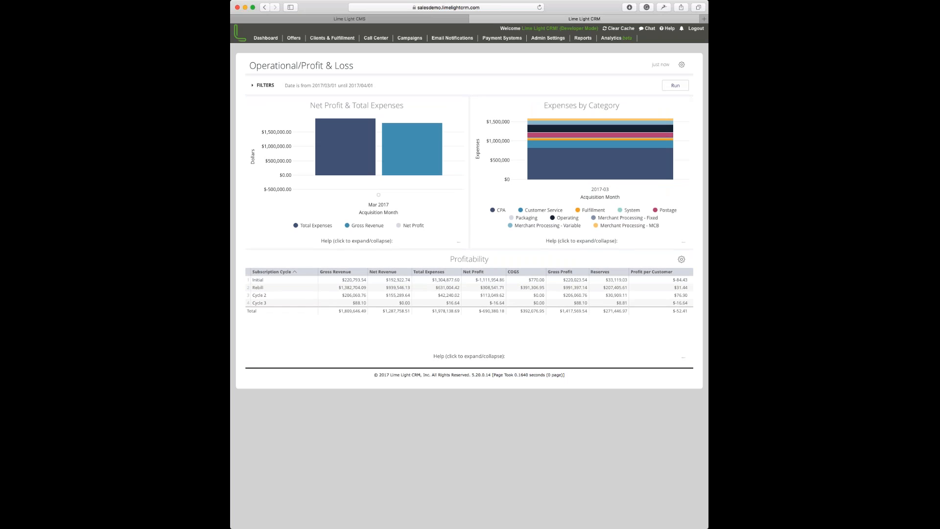
scroll(470, 229, down, 1)
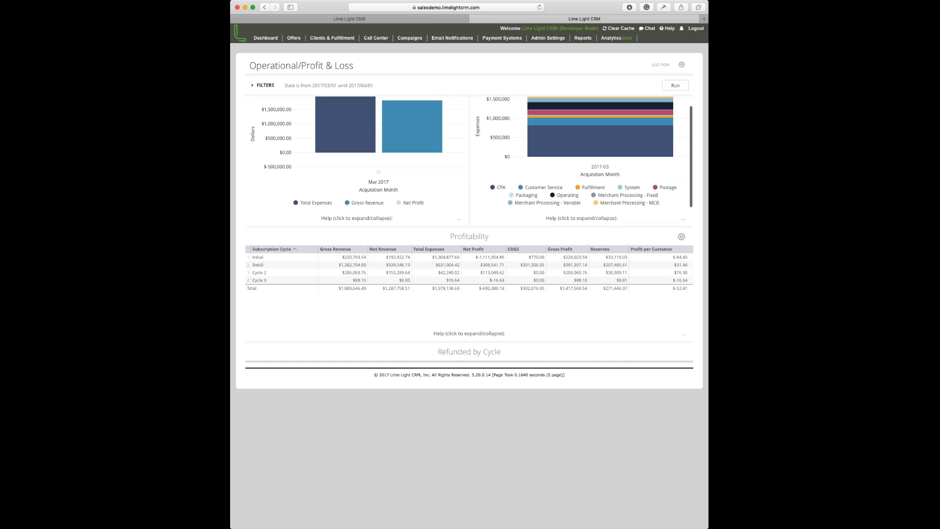
scroll(470, 229, down, 15)
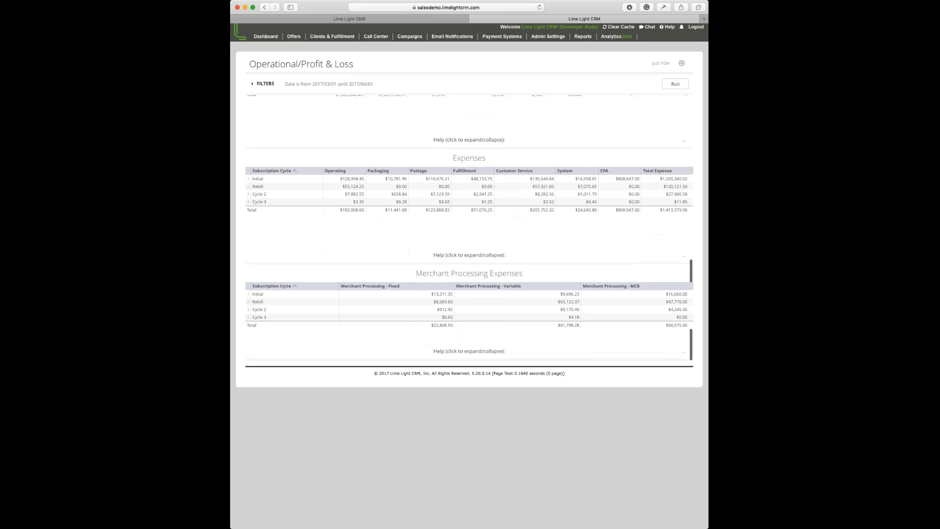